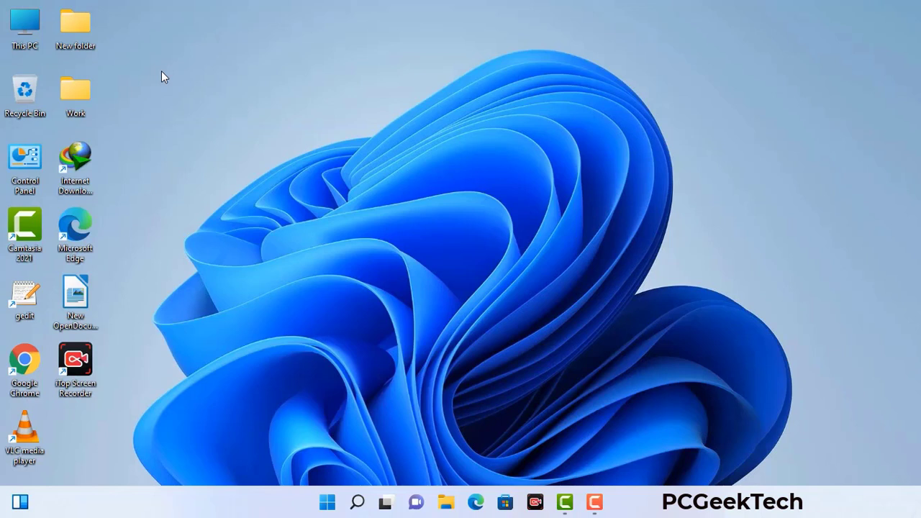
Launch System Configuration (msconfig) from the Run box
key("super+r")
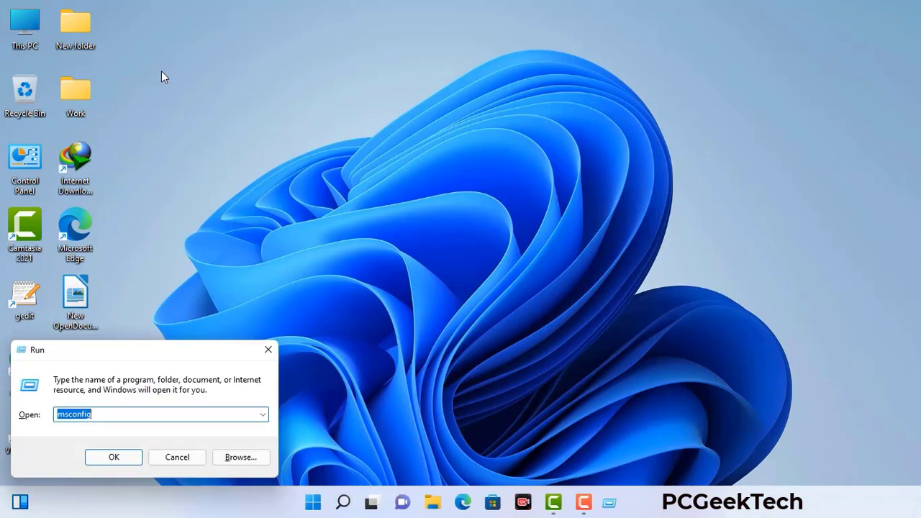
left_click_drag(157, 351, 406, 114)
left_click(366, 178)
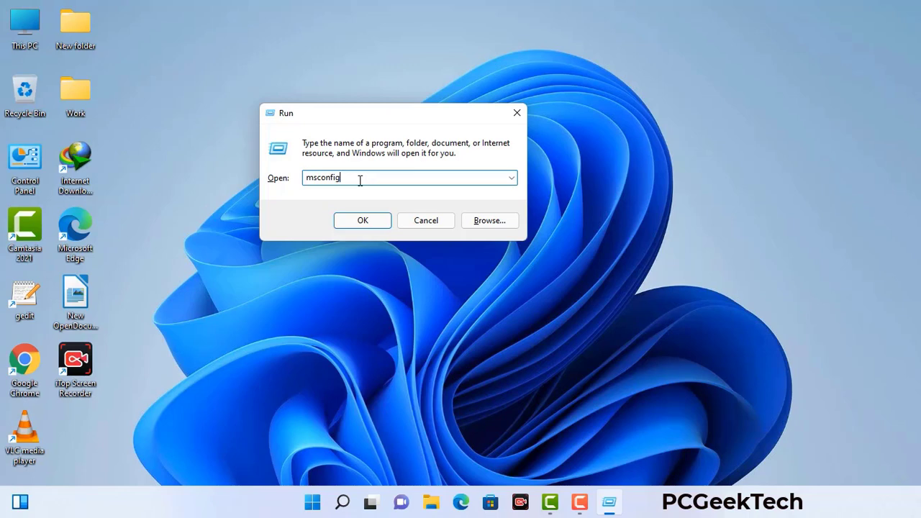
left_click(356, 225)
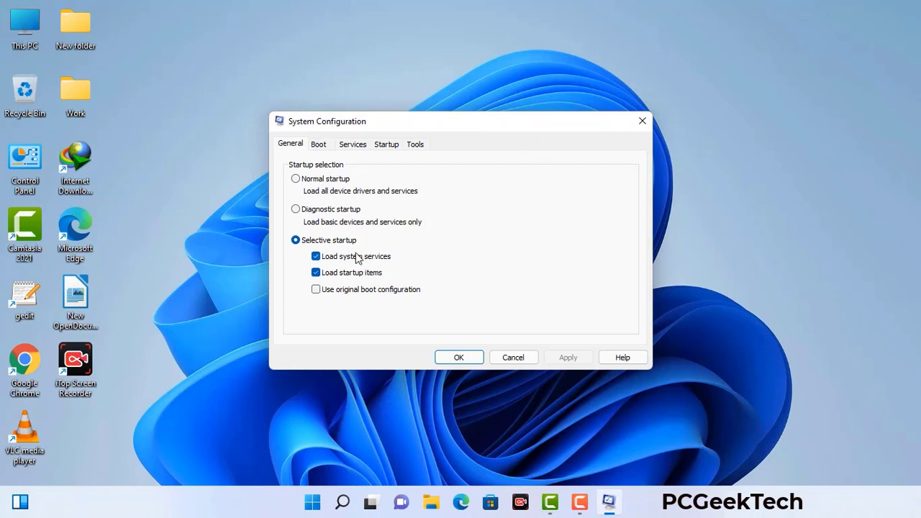
Enable Safe boot with the Network option, apply it, and restart into Safe Mode
left_click(320, 147)
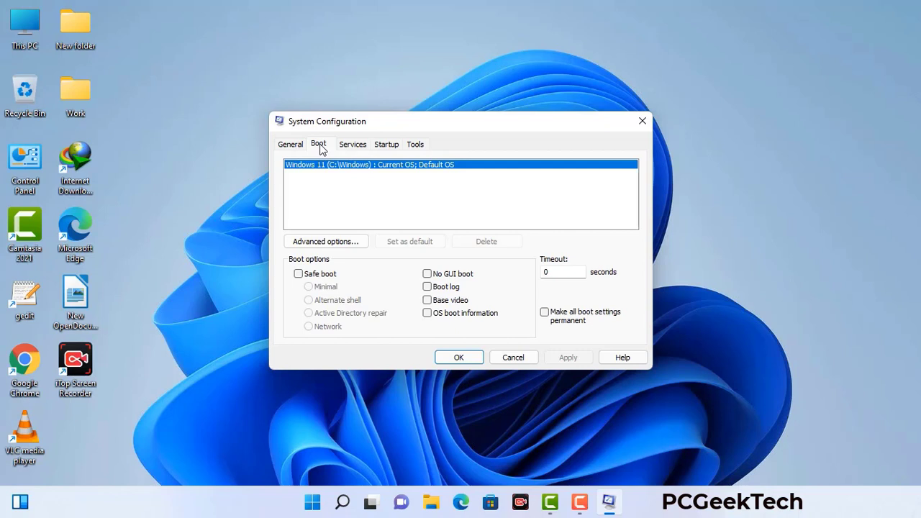
left_click(298, 274)
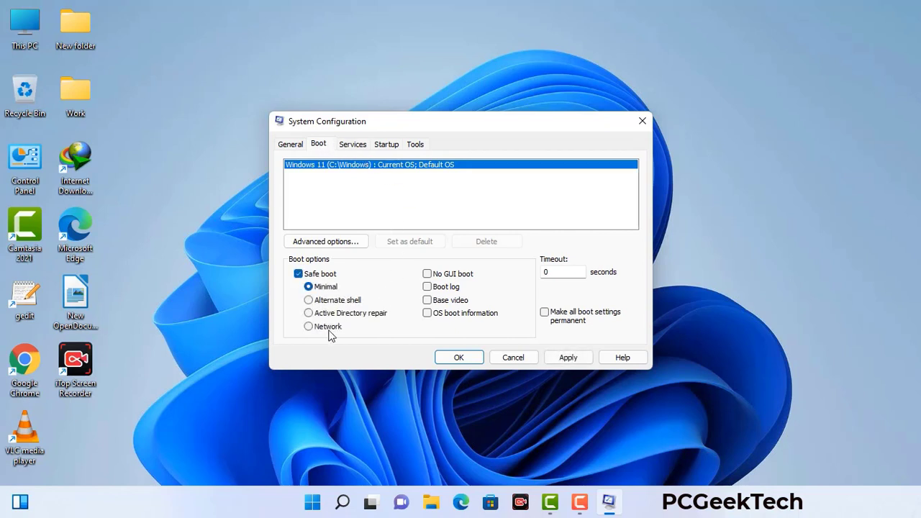
left_click(327, 328)
left_click(568, 359)
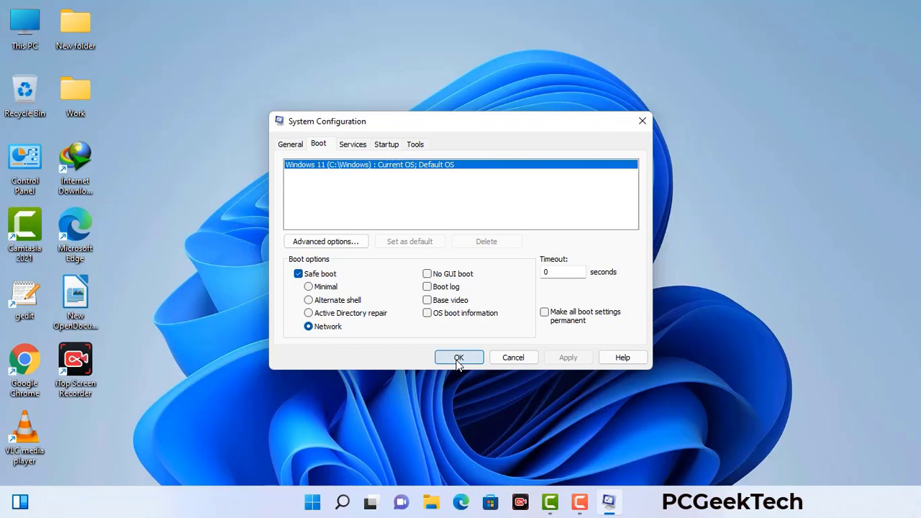
left_click(459, 358)
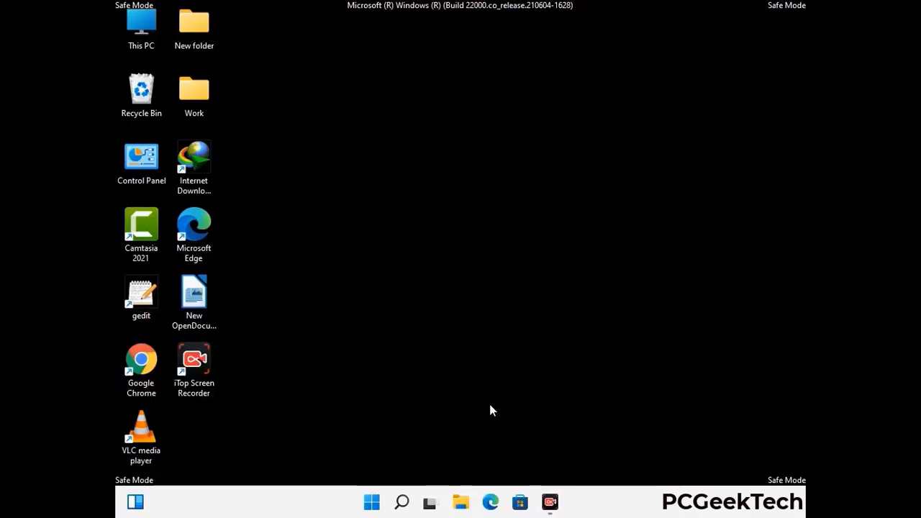
Select 'Show hidden files, folders, and drives' in File Explorer Options, apply, and close Control Panel
double_click(142, 174)
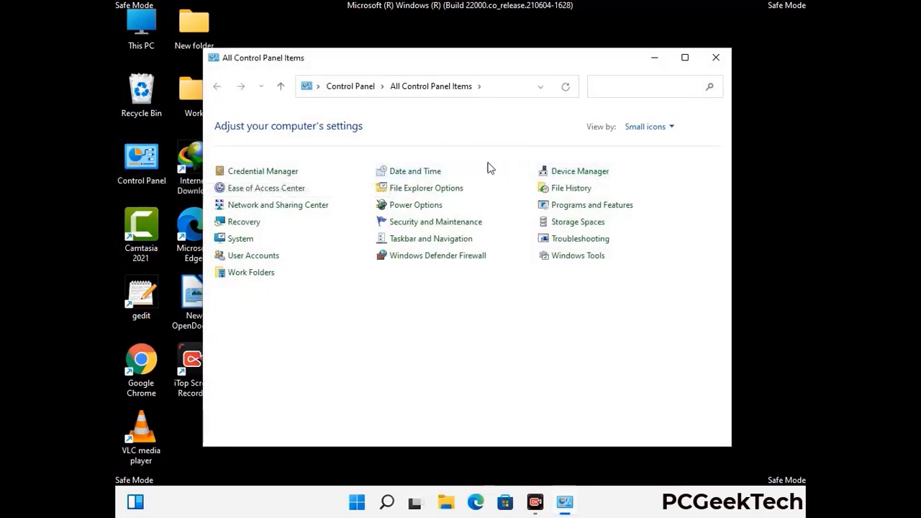
left_click(444, 191)
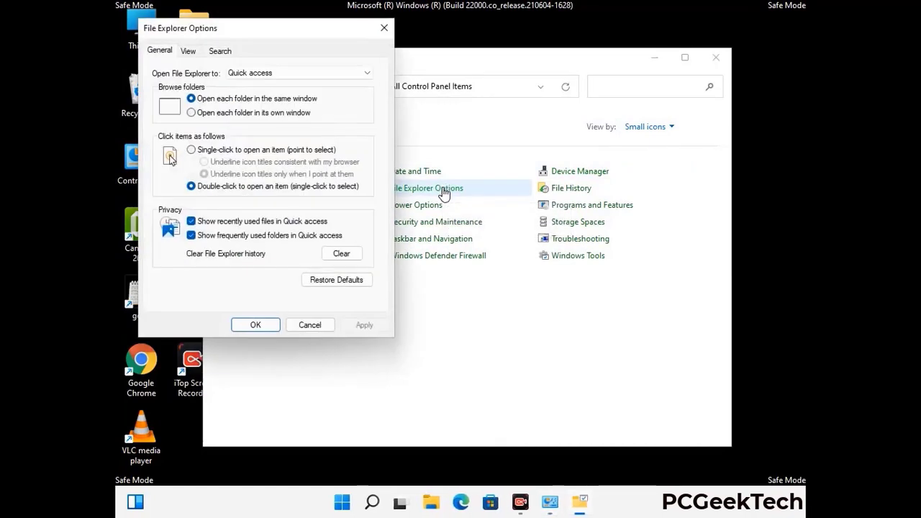
left_click(189, 51)
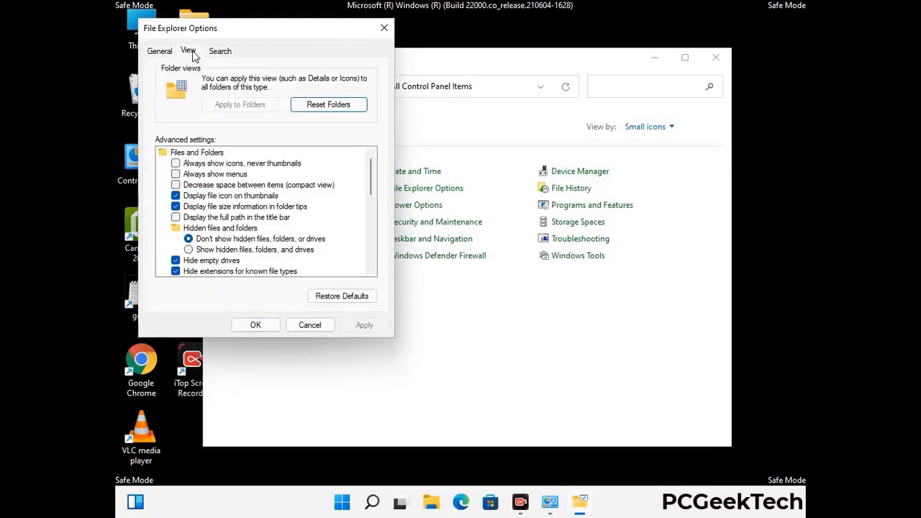
left_click(189, 249)
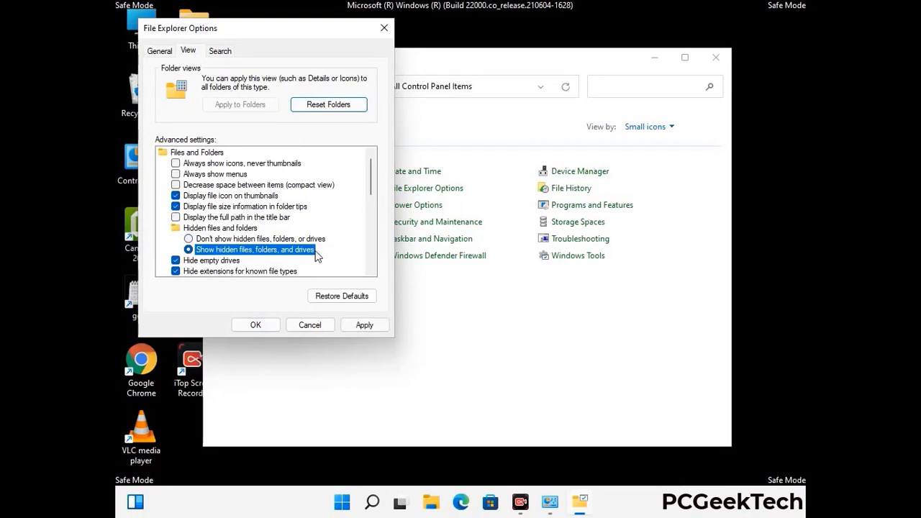
left_click(363, 325)
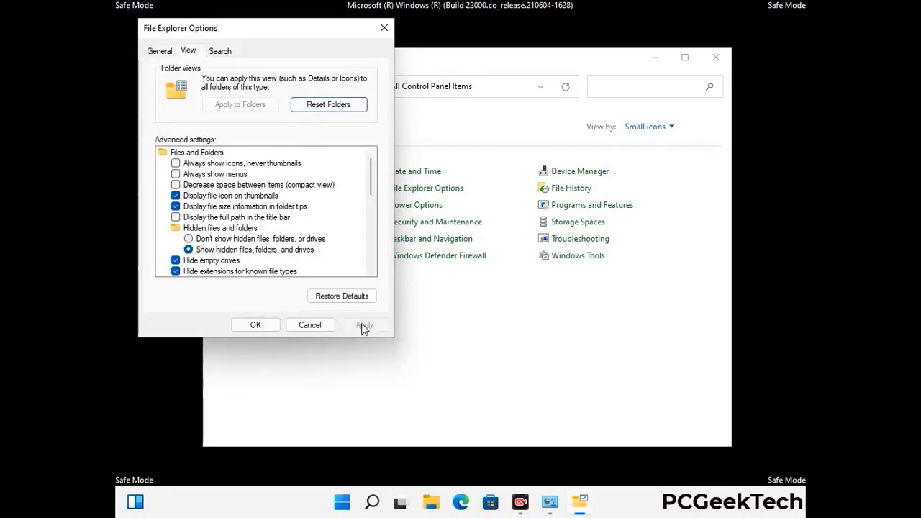
left_click(243, 328)
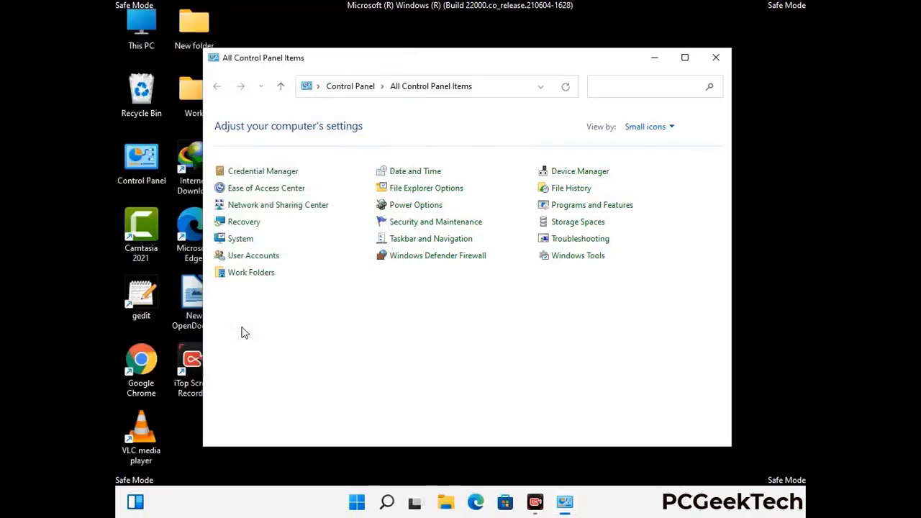
left_click(713, 59)
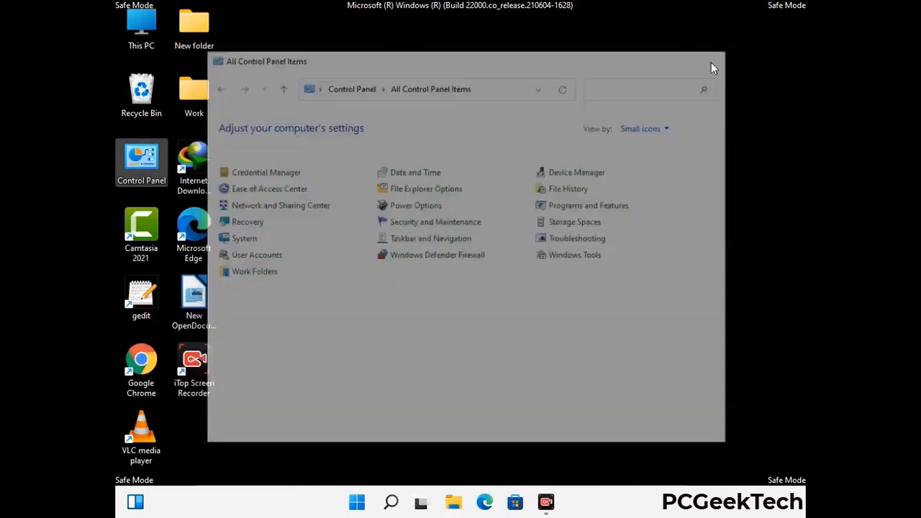
Browse from This PC to C:\Windows\System32\drivers\etc
double_click(137, 45)
left_click(403, 315)
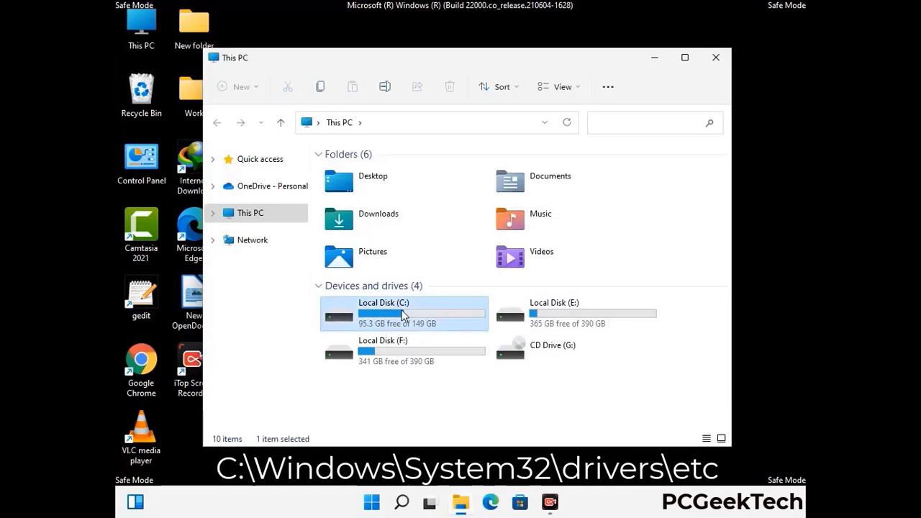
double_click(404, 315)
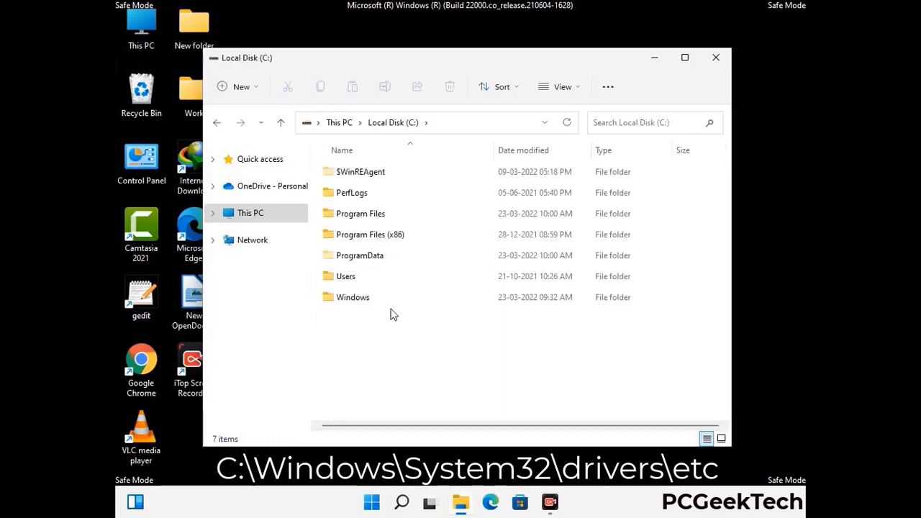
left_click(346, 302)
double_click(346, 302)
scroll(456, 310, "down", 8)
scroll(456, 312, "down", 10)
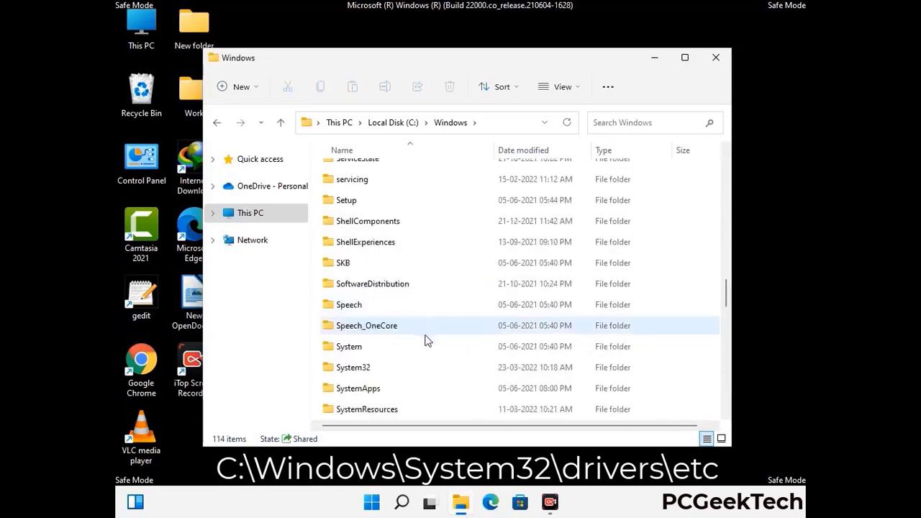
scroll(424, 338, "down", 1)
double_click(350, 305)
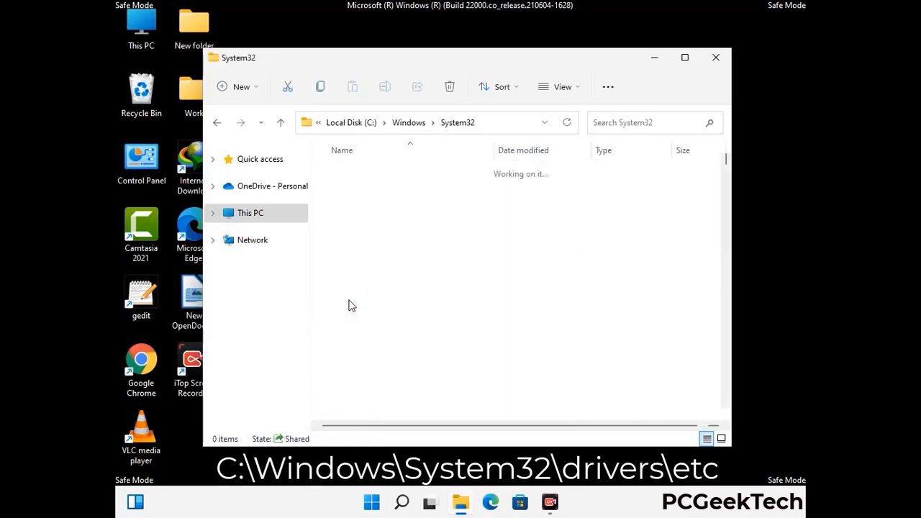
scroll(395, 317, "down", 5)
double_click(358, 395)
double_click(344, 214)
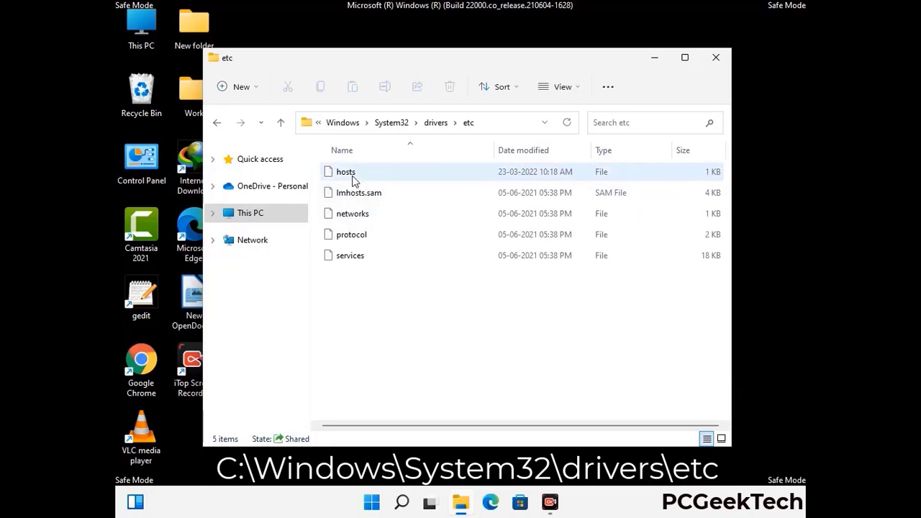
Open the hosts file with Notepad
left_click(353, 182)
double_click(352, 179)
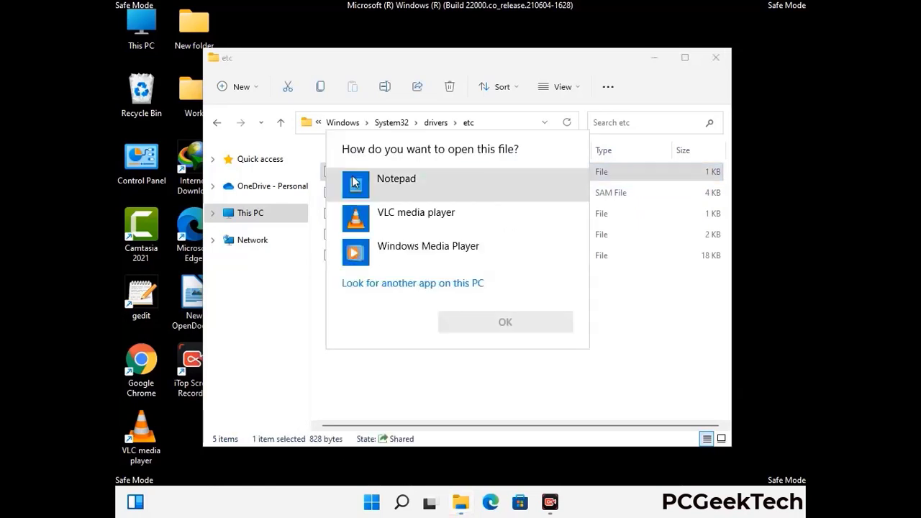
left_click(408, 180)
left_click(508, 323)
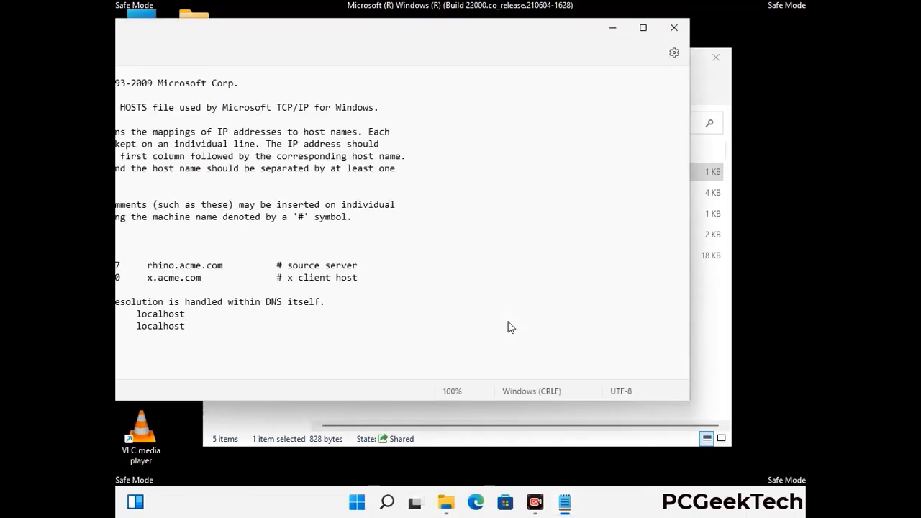
Add blank lines after the last localhost entry and save the hosts file
left_click_drag(346, 40, 492, 46)
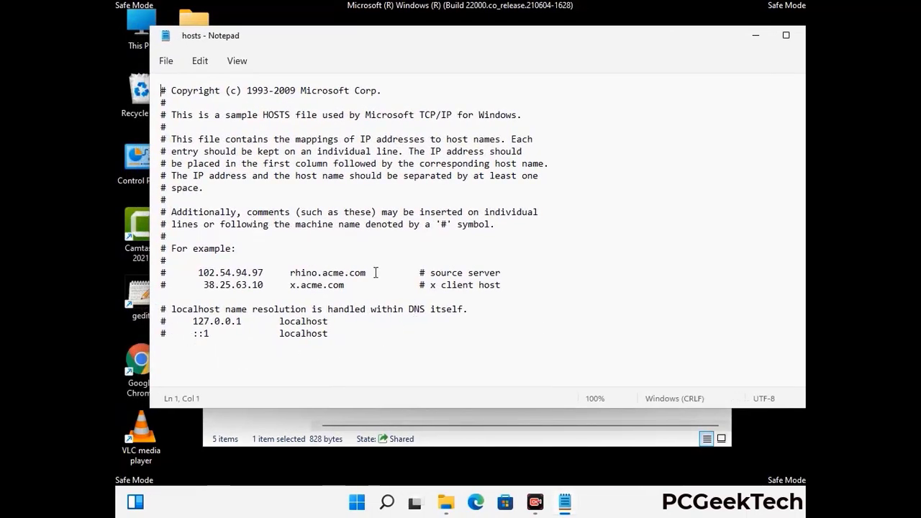
left_click(345, 338)
key("Return")
key("Return")
scroll(193, 201, "down", 1)
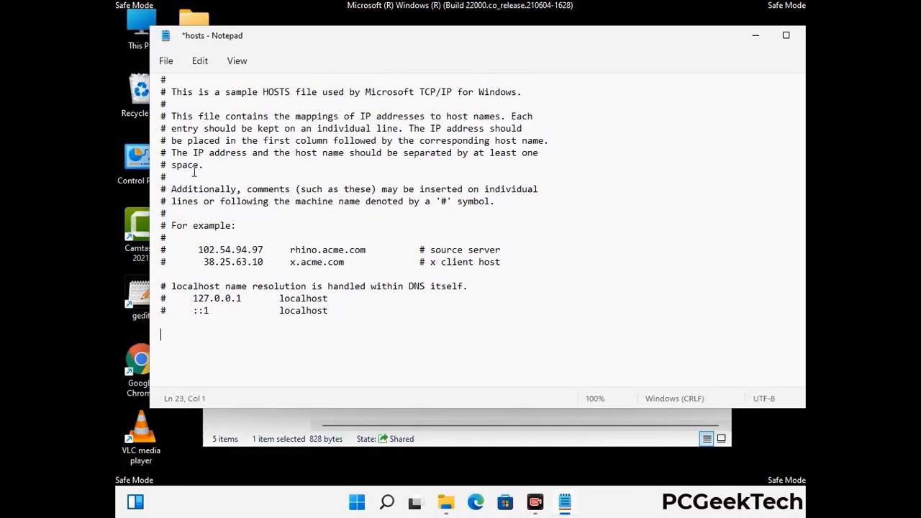
left_click(166, 61)
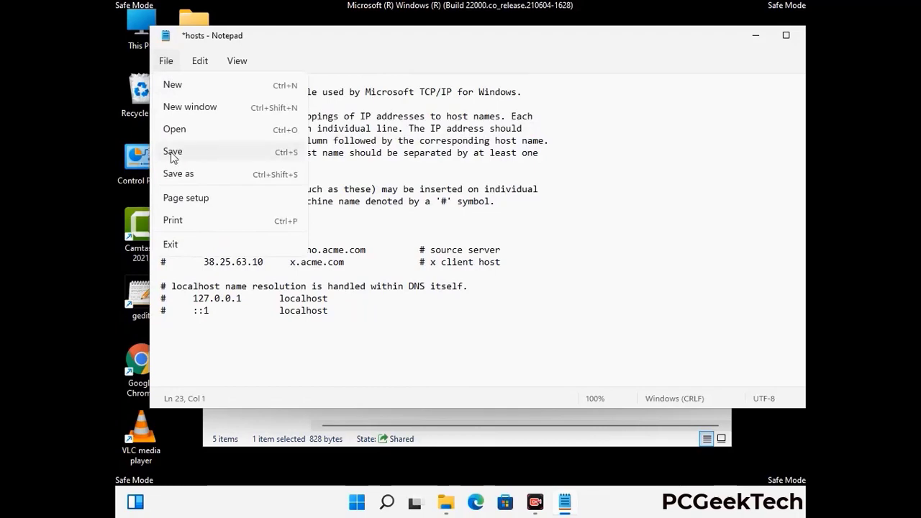
left_click(173, 152)
Close Notepad and the etc folder window
left_click_drag(694, 29, 590, 28)
left_click(706, 35)
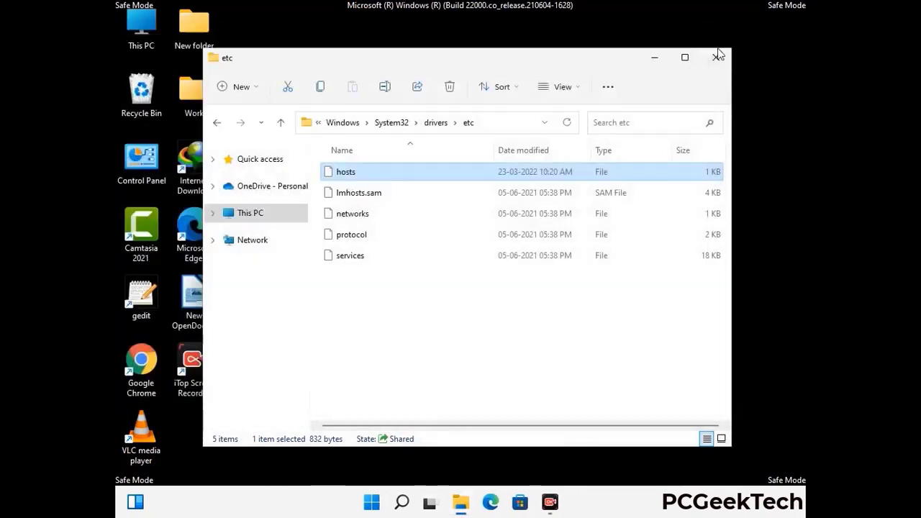
left_click(718, 56)
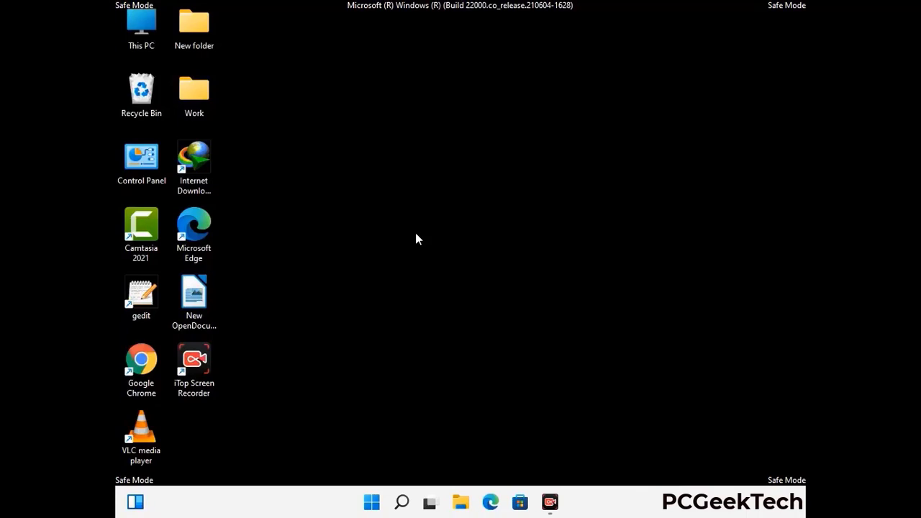
Open the Roaming app data folder by running %appdata%
key("super+r")
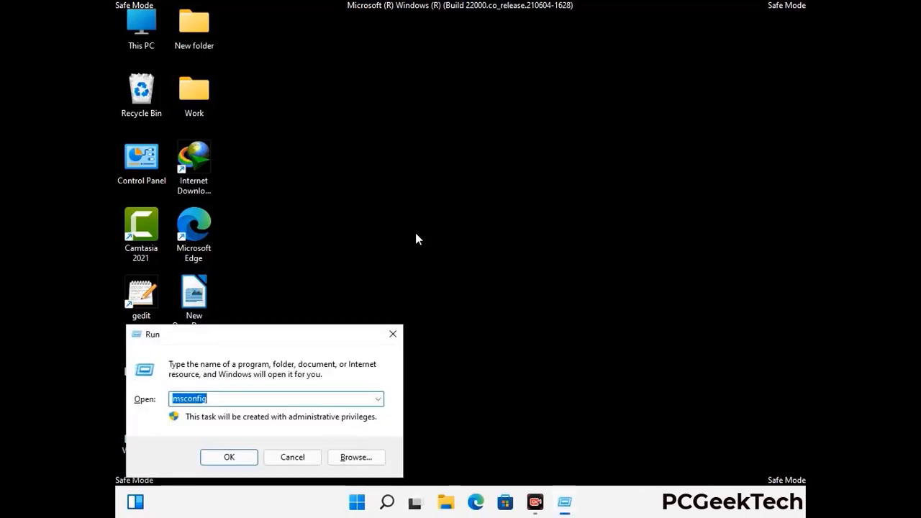
left_click_drag(263, 329, 426, 141)
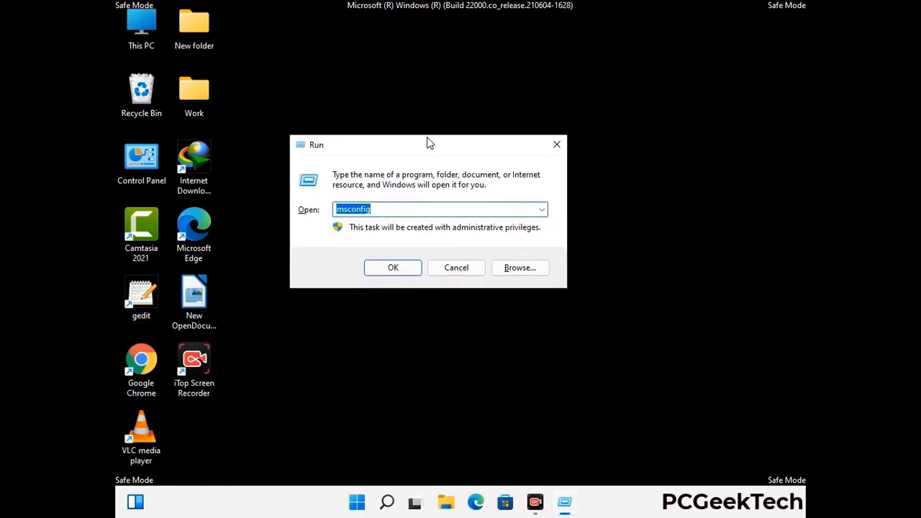
type("%")
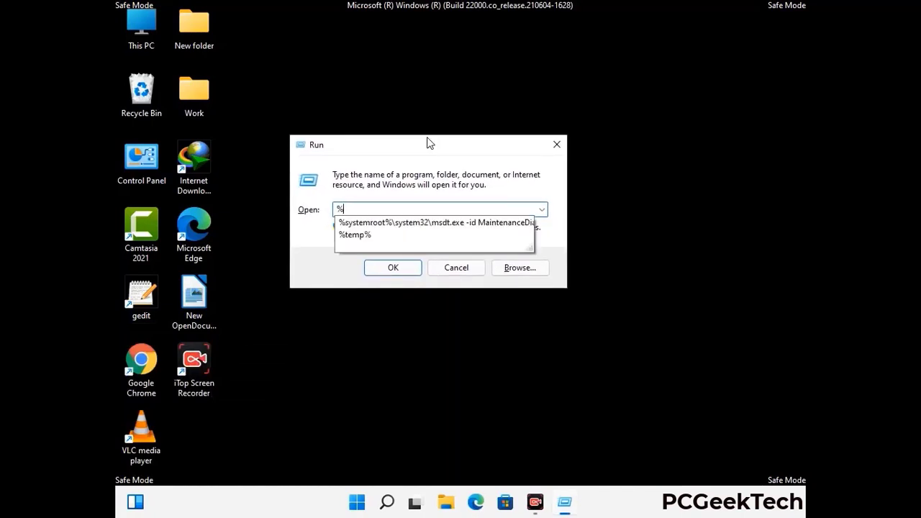
type("a")
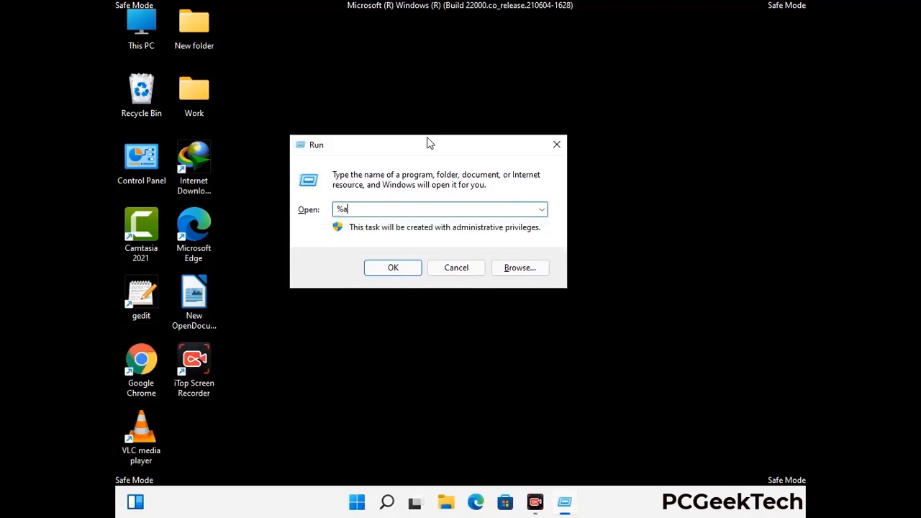
type("ppdata%")
key("Return")
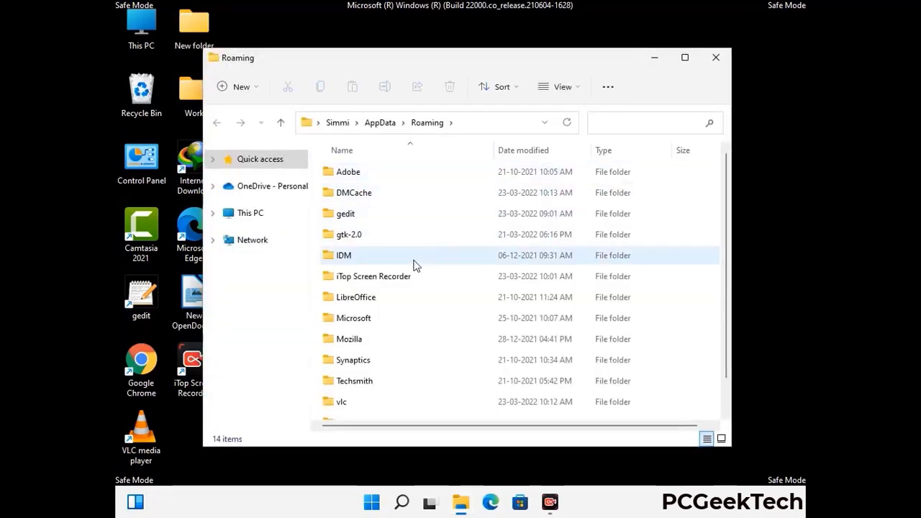
scroll(431, 260, "down", 2)
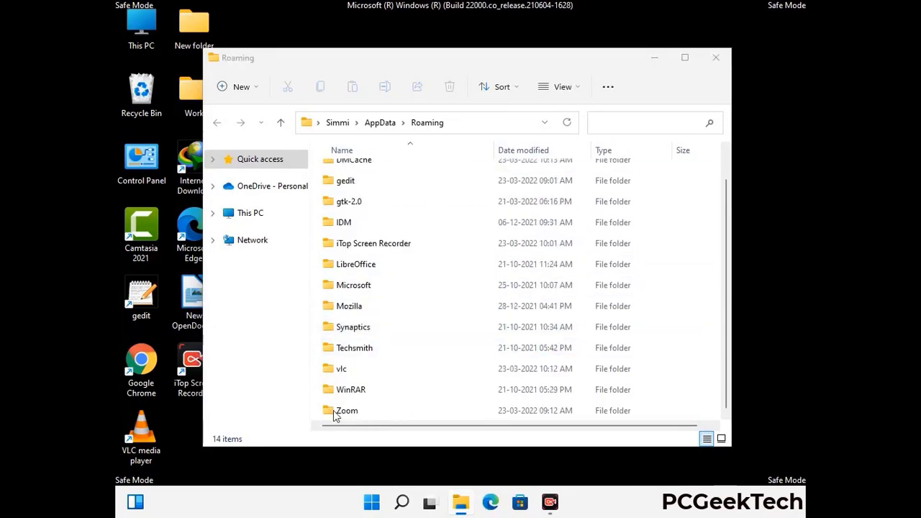
Delete the Zoom folder and close the Roaming folder window
left_click(515, 405)
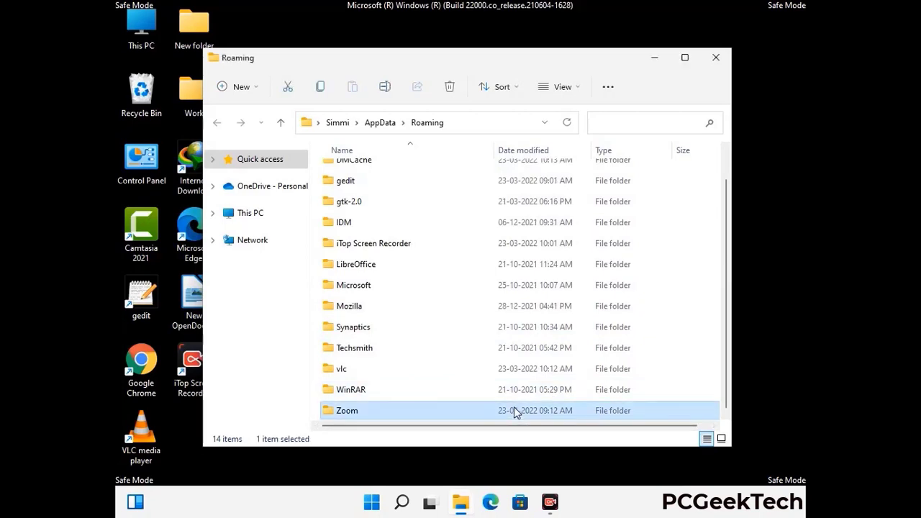
left_click(456, 92)
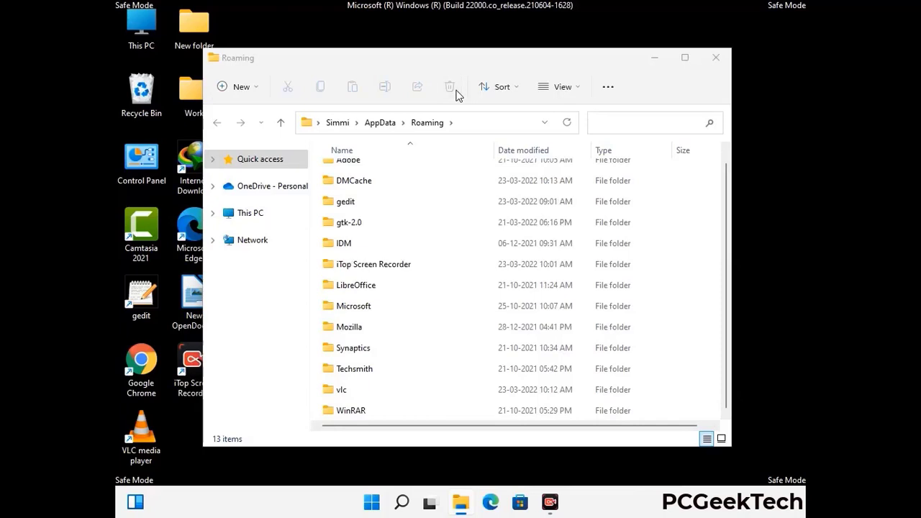
left_click(714, 62)
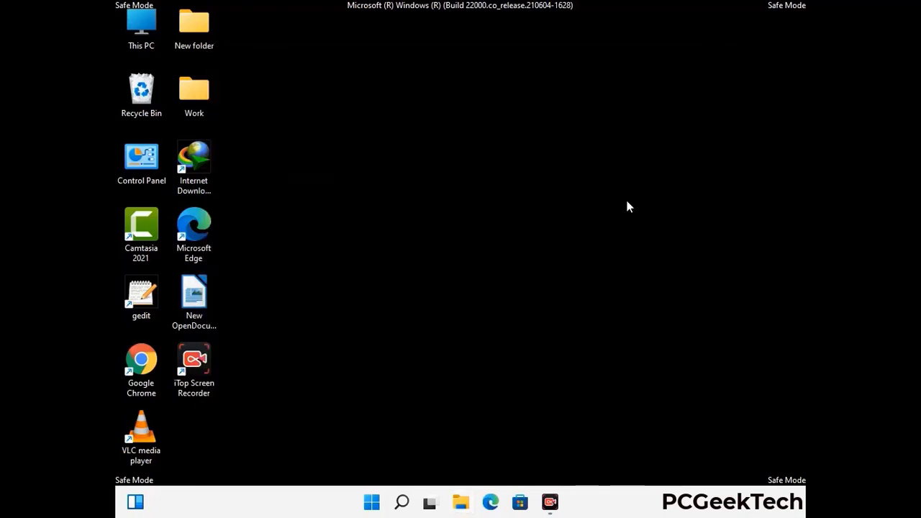
key("super+r")
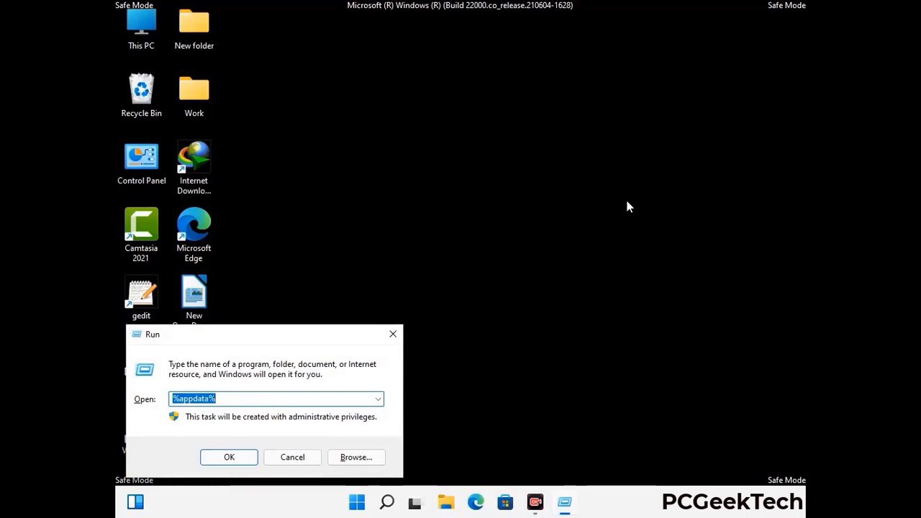
Run %LocalAppData%, delete the Mozilla folder there, and close the Local folder window
left_click_drag(287, 342, 483, 182)
type("%Loca")
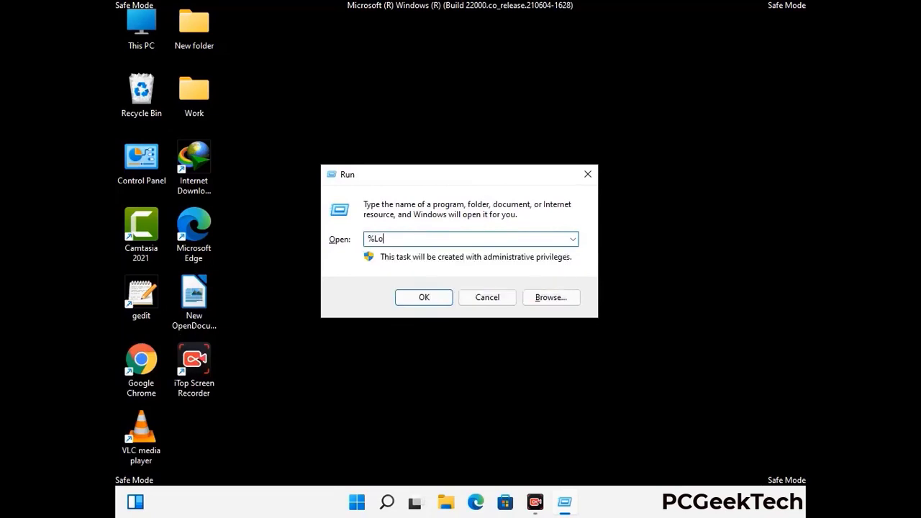
type("lAppData")
key("Return")
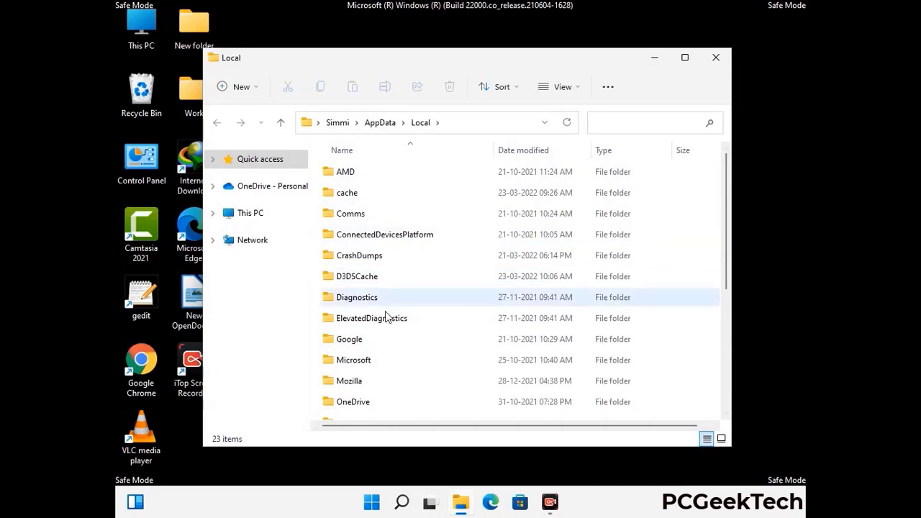
scroll(386, 309, "down", 1)
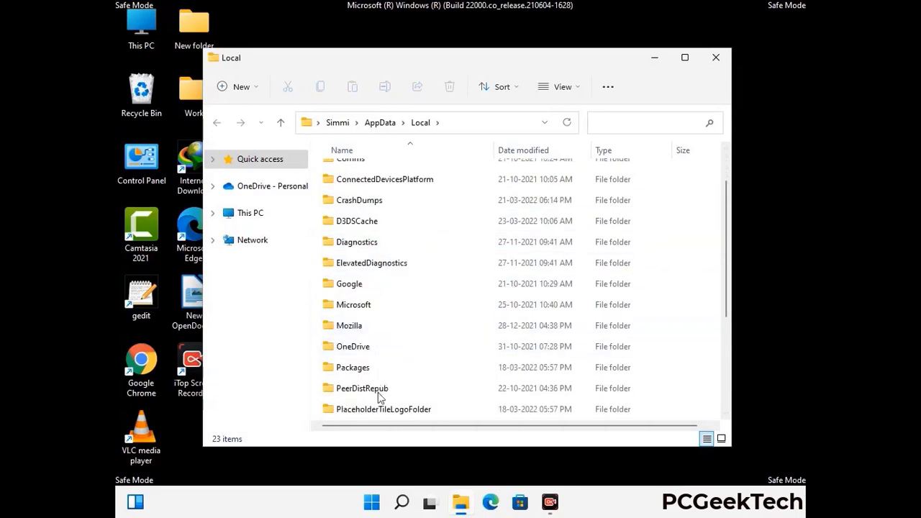
left_click(360, 331)
left_click(359, 329)
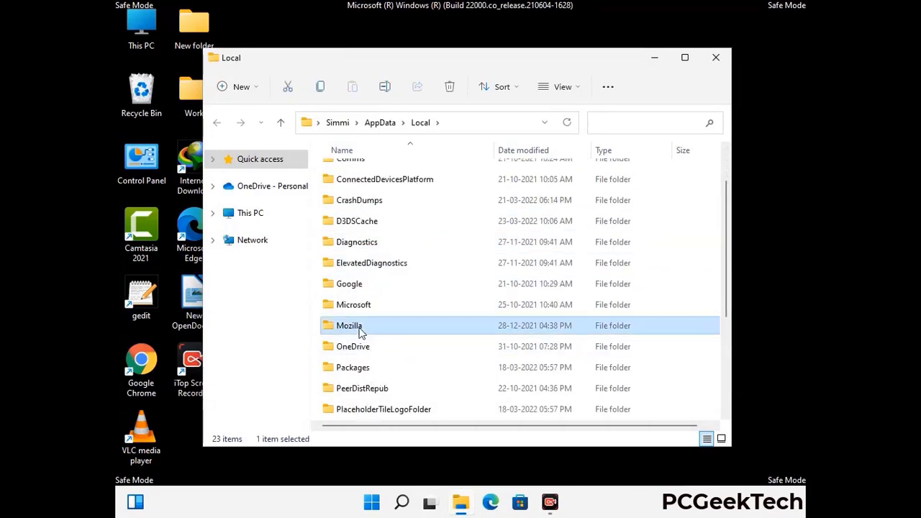
left_click(448, 93)
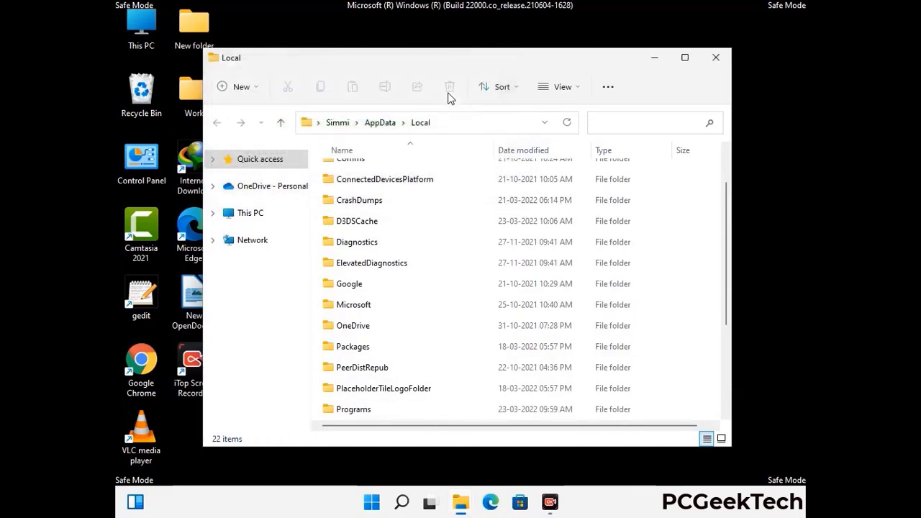
left_click(716, 59)
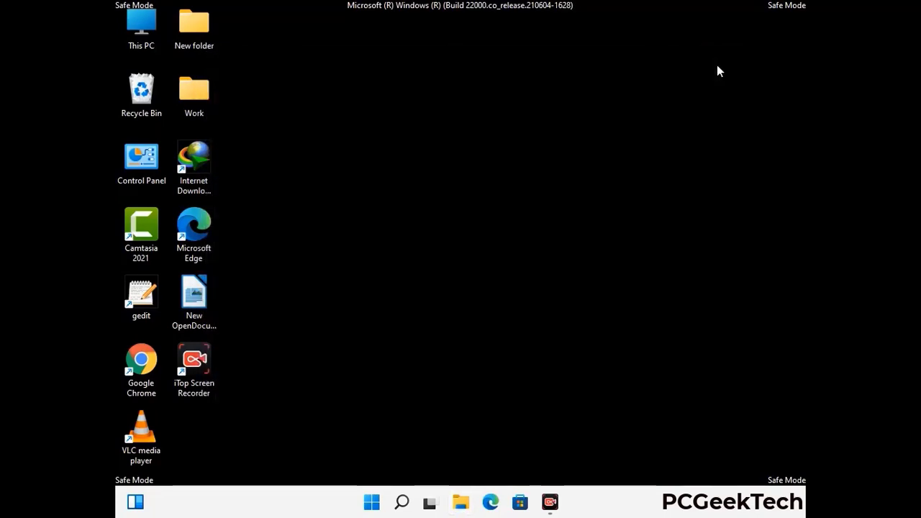
Open the ProgramData folder by running %ProgramData%
key("super+r")
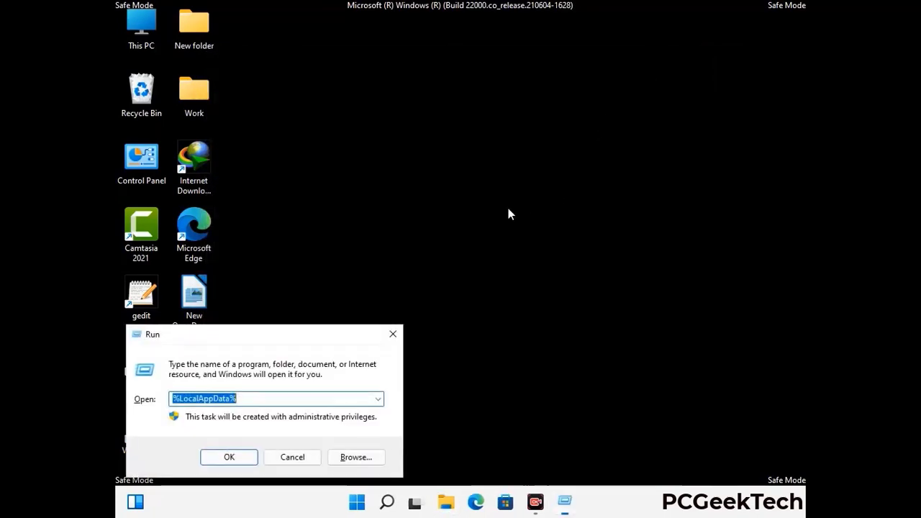
left_click_drag(256, 339, 421, 189)
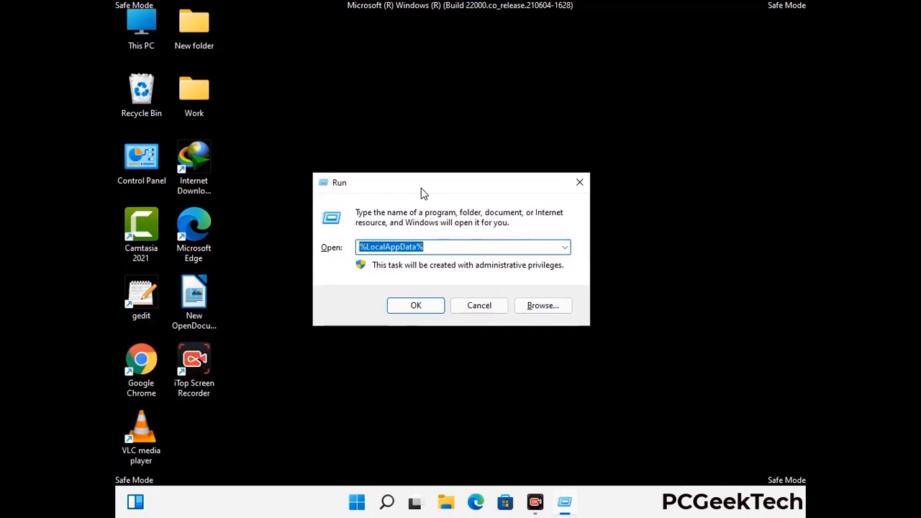
type("%")
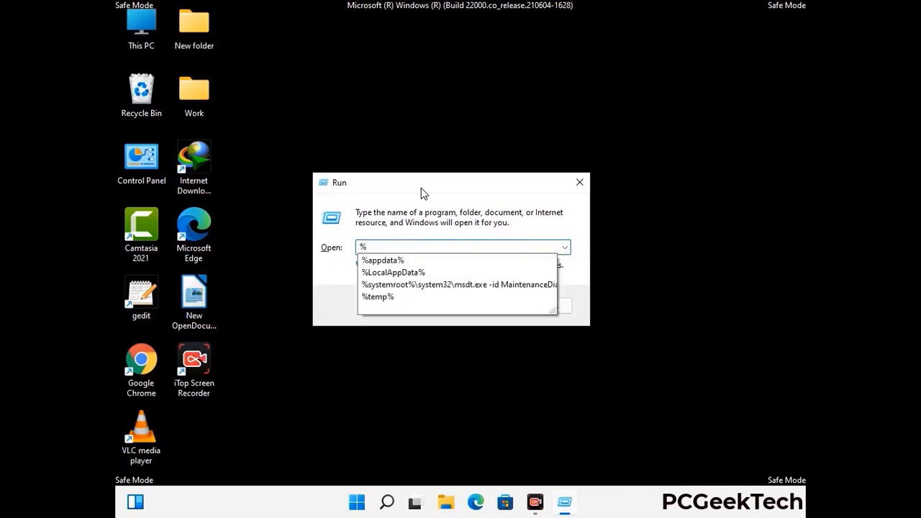
type("ProgramData")
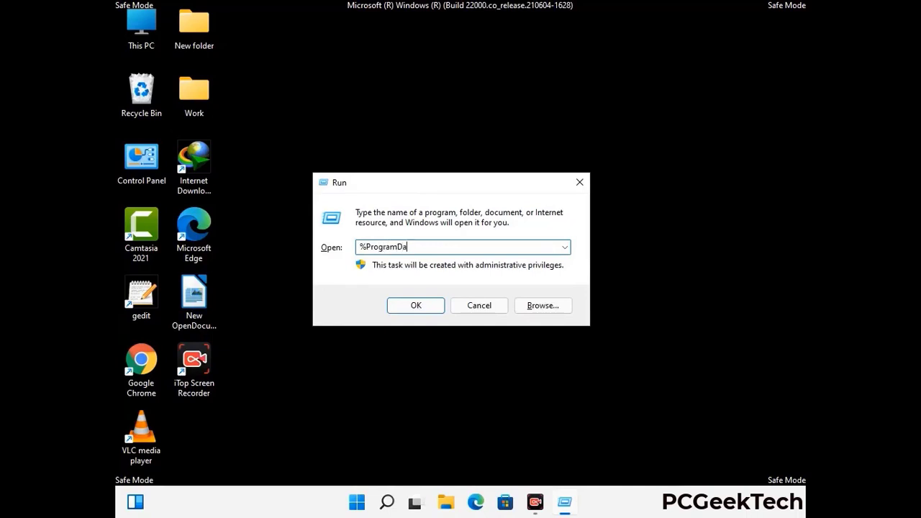
type("%")
key("Return")
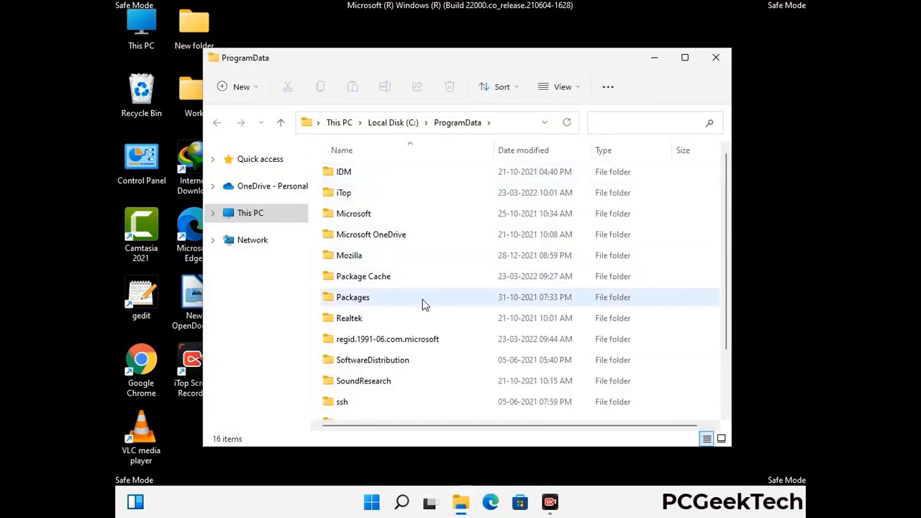
scroll(425, 304, "down", 2)
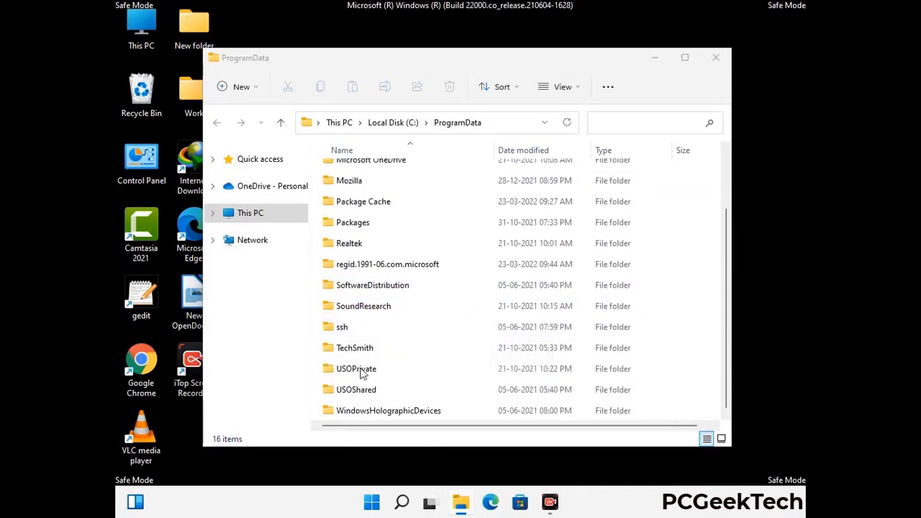
Delete the Mozilla folder from ProgramData and close the window
left_click(364, 180)
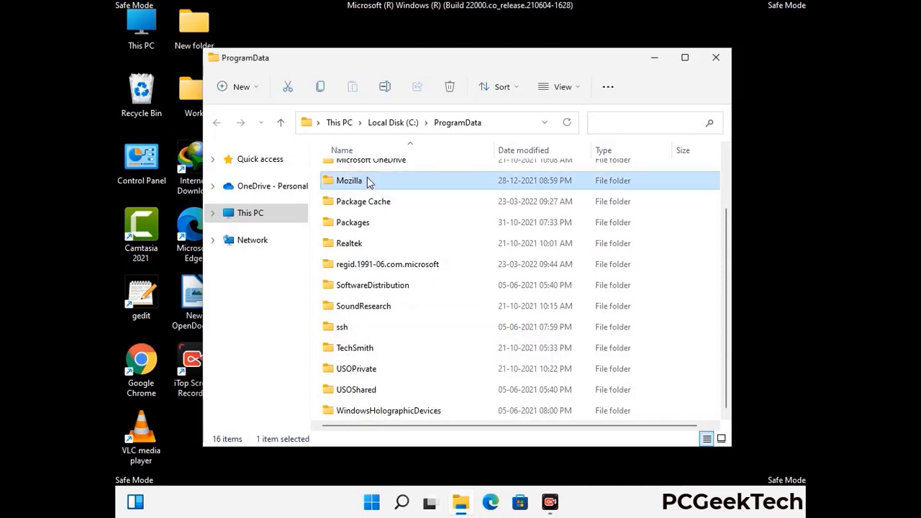
left_click(451, 87)
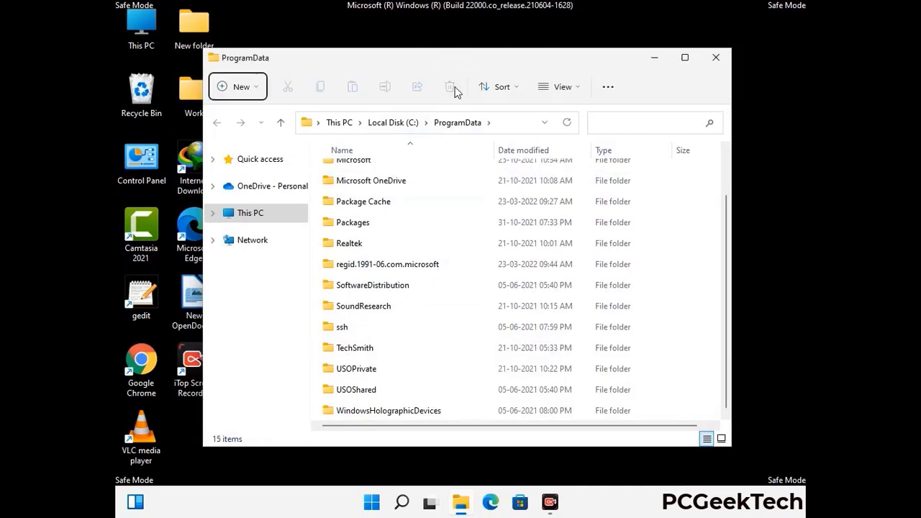
scroll(477, 216, "up", 2)
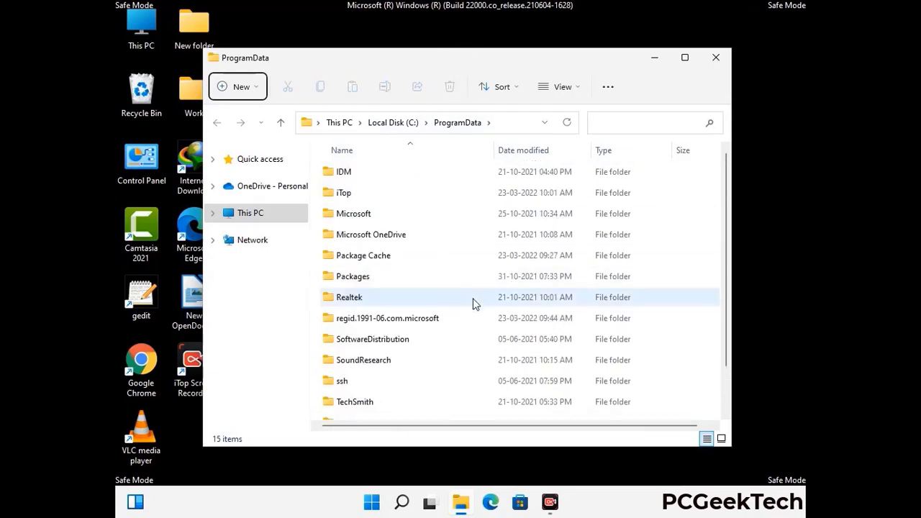
left_click(720, 58)
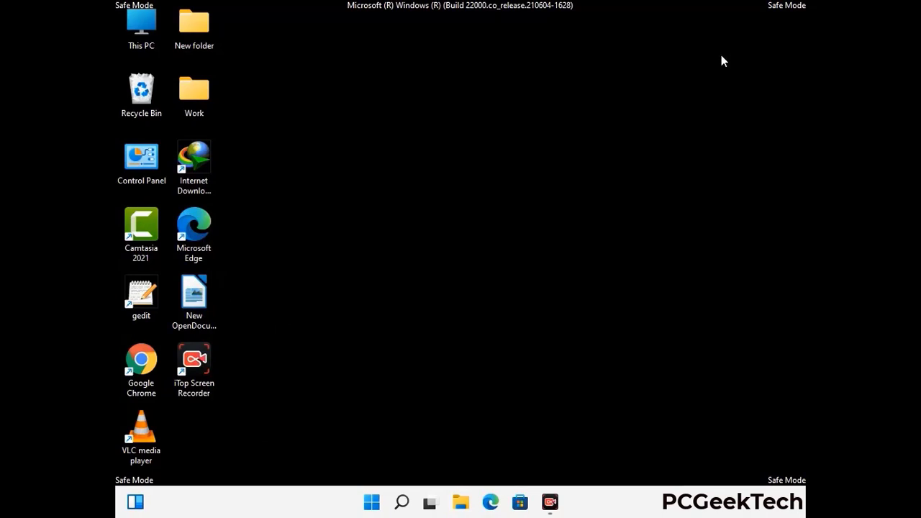
key("super+r")
left_click_drag(300, 336, 481, 186)
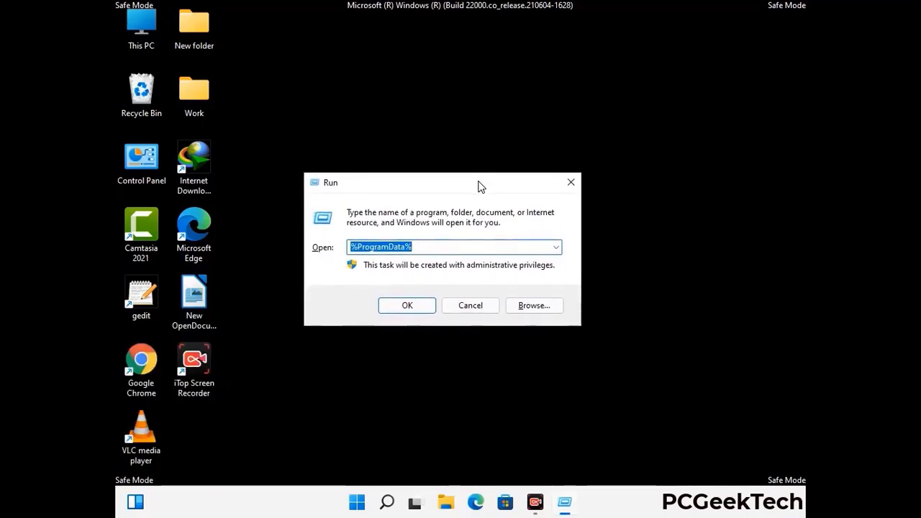
type("%WinDir%")
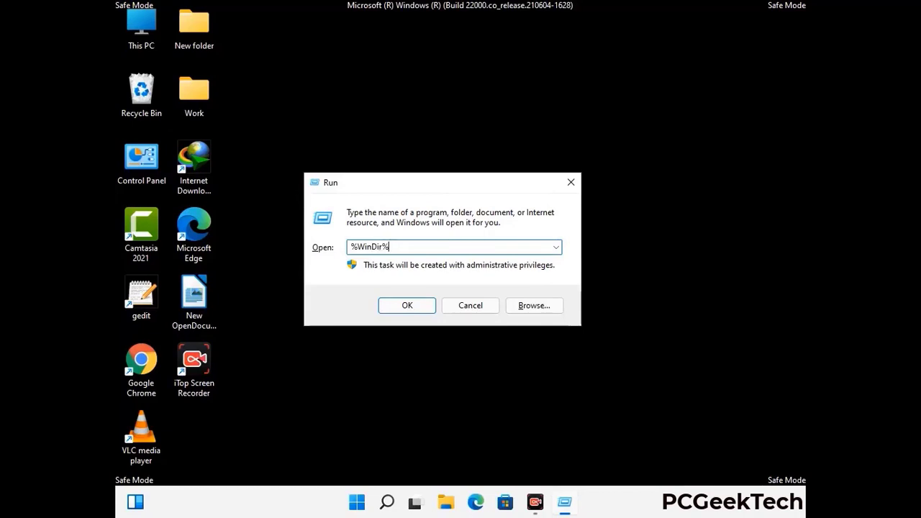
key("Return")
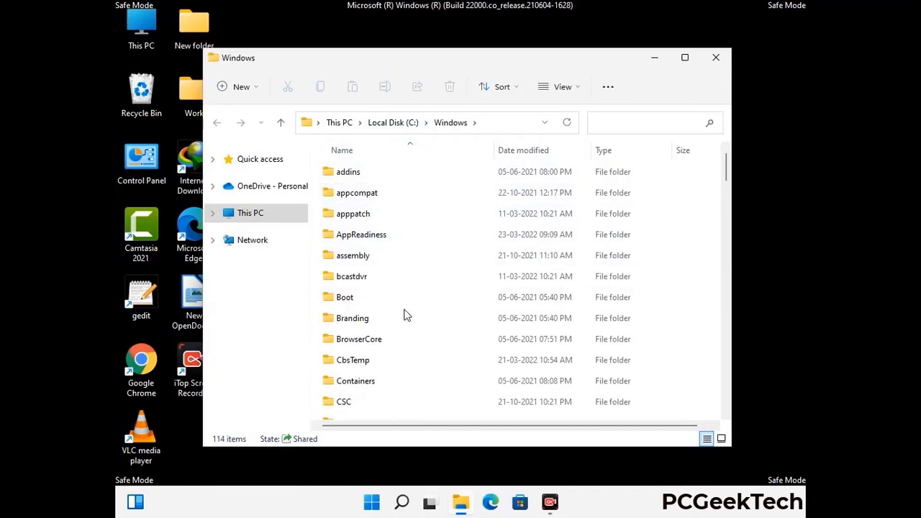
scroll(403, 306, "down", 2)
scroll(405, 321, "down", 1)
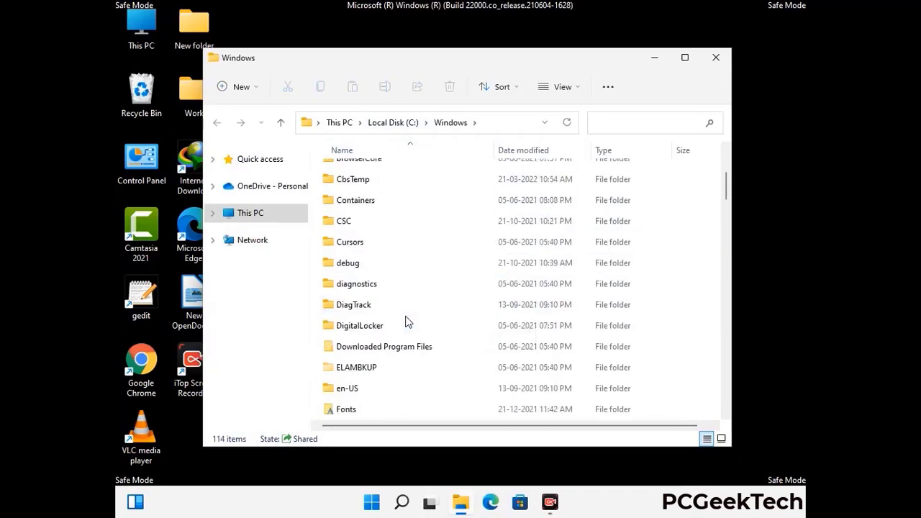
scroll(405, 321, "down", 1)
scroll(405, 321, "down", 4)
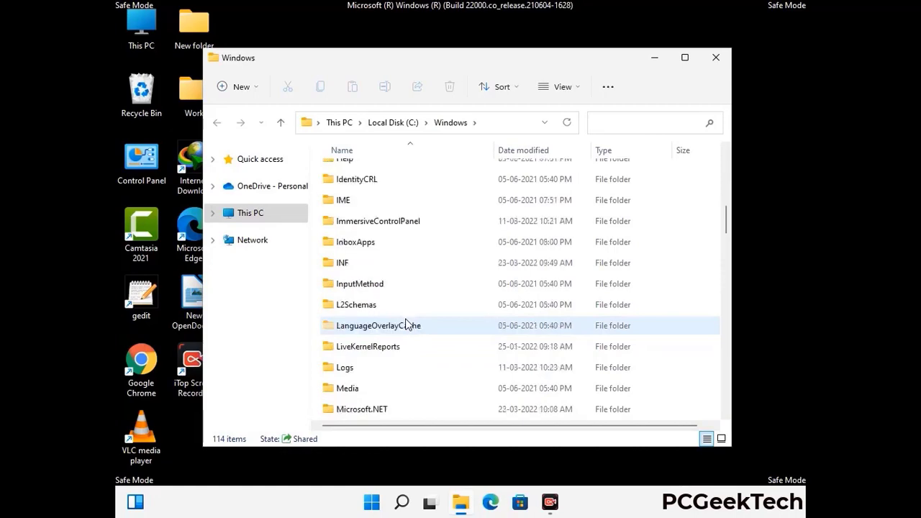
scroll(407, 325, "down", 1)
scroll(405, 326, "down", 6)
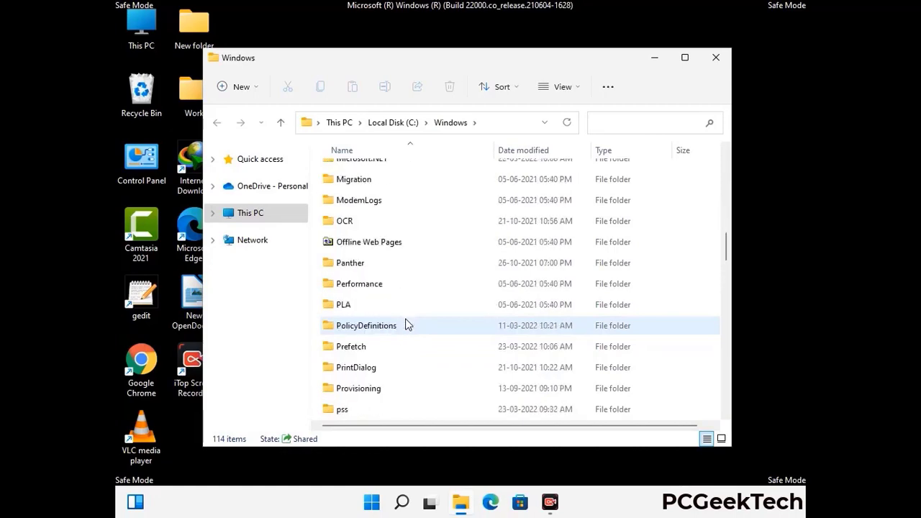
scroll(405, 325, "down", 7)
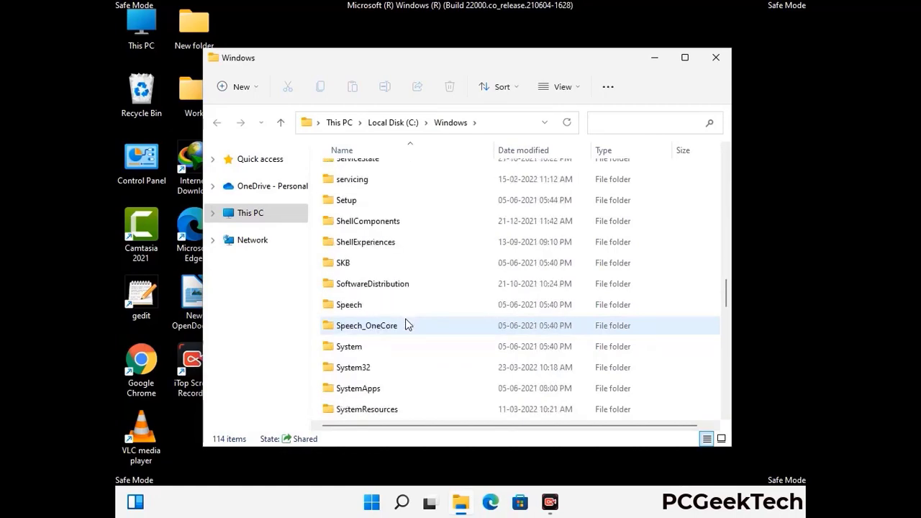
scroll(405, 326, "down", 12)
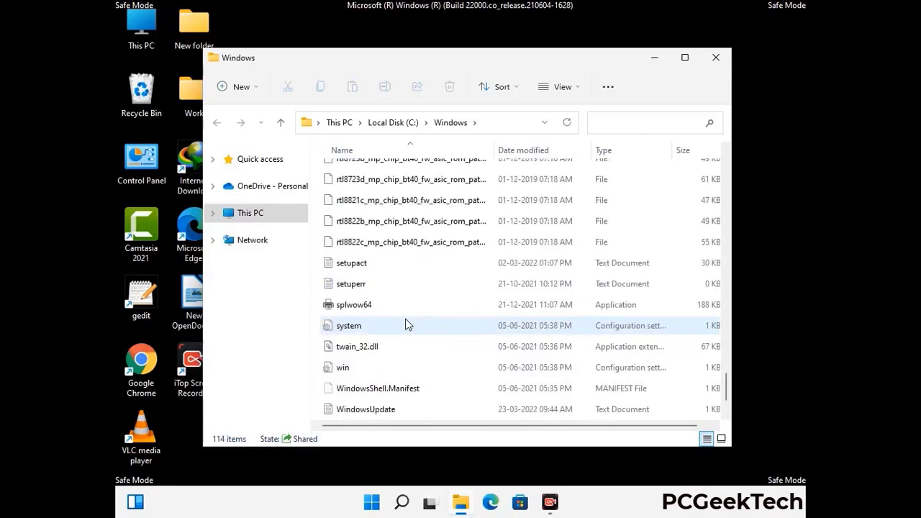
scroll(405, 325, "down", 1)
scroll(405, 325, "up", 15)
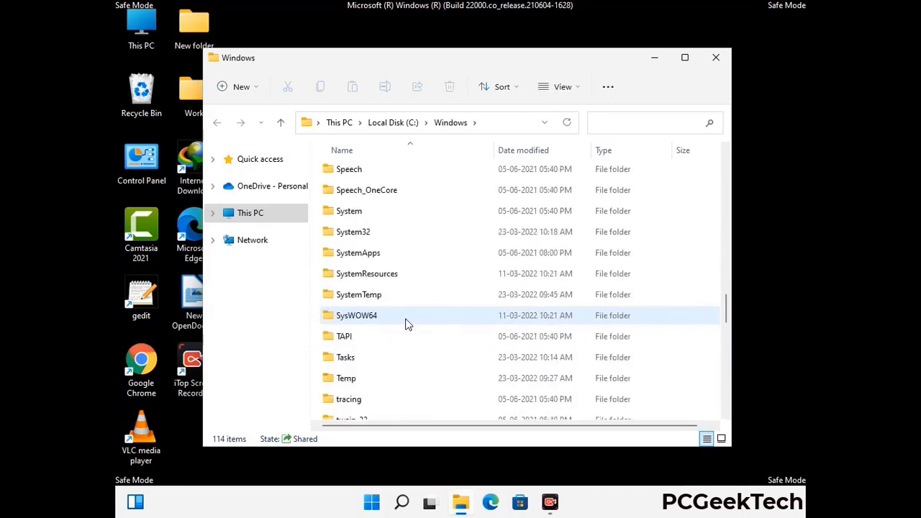
scroll(405, 324, "up", 3)
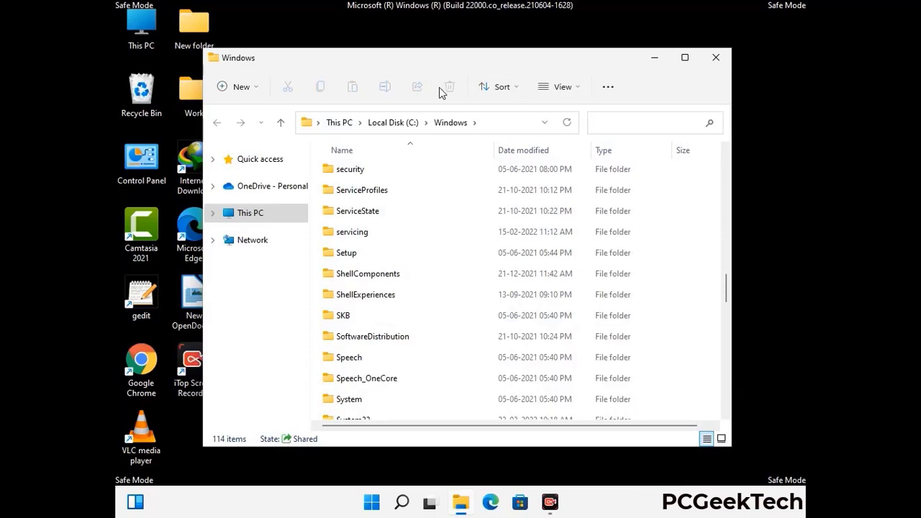
left_click(721, 59)
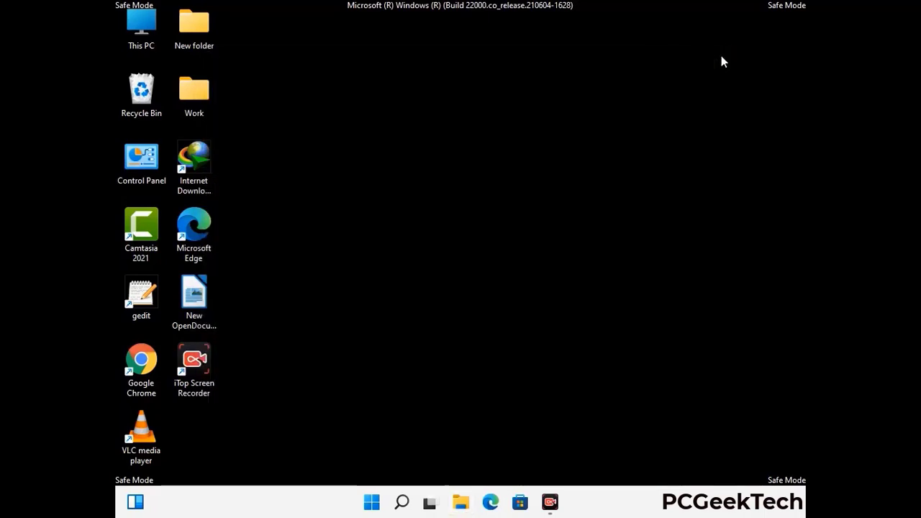
Run %temp%, delete all 100 items in the user Temp folder, and close it
key("super+r")
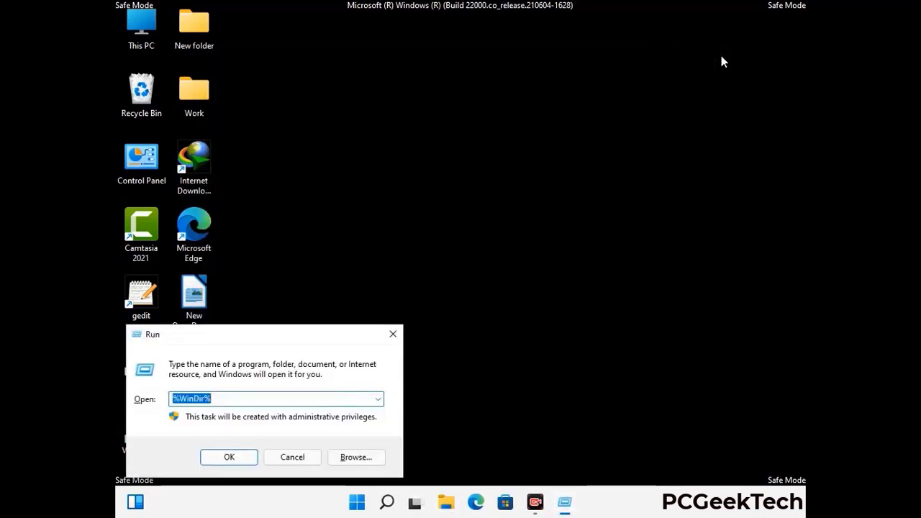
left_click_drag(307, 341, 522, 123)
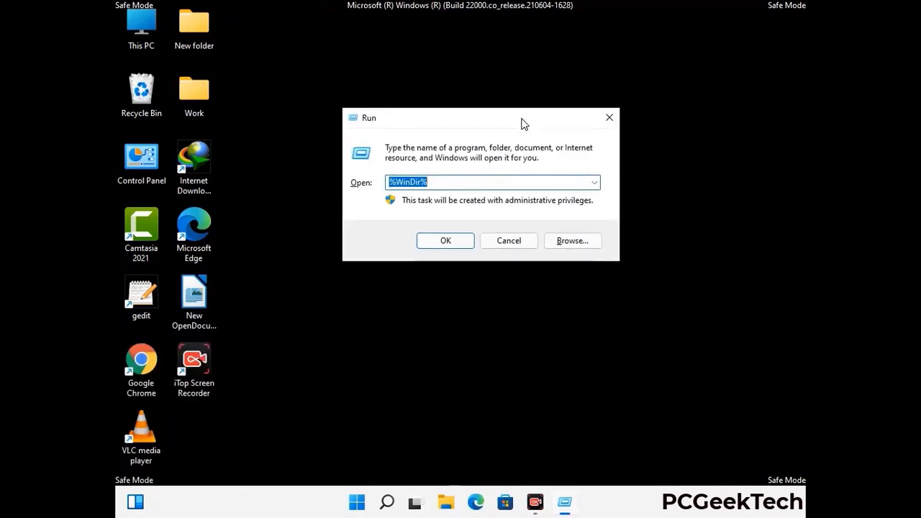
type("%temp%")
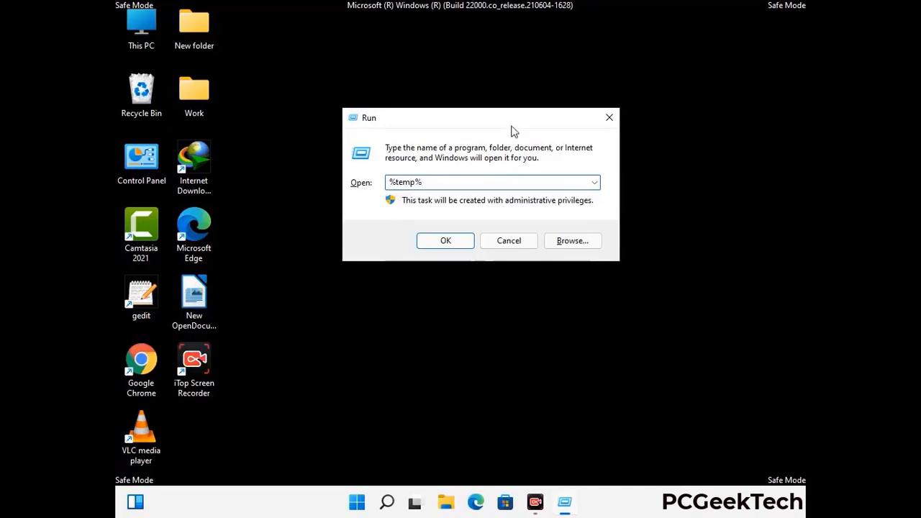
left_click(461, 239)
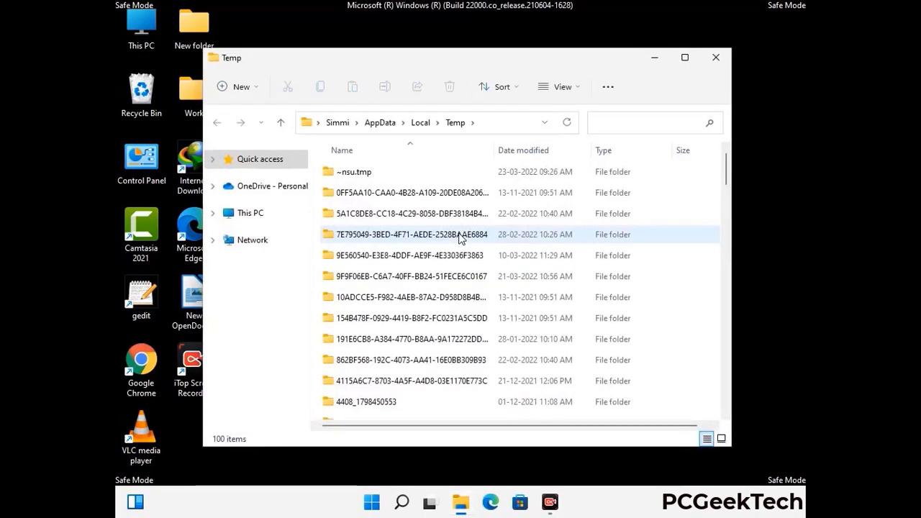
left_click(420, 277)
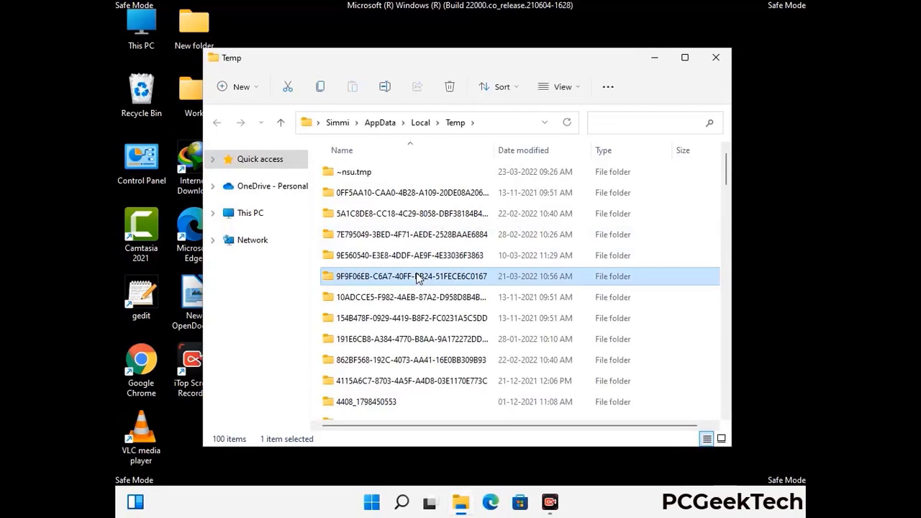
key("ctrl+a")
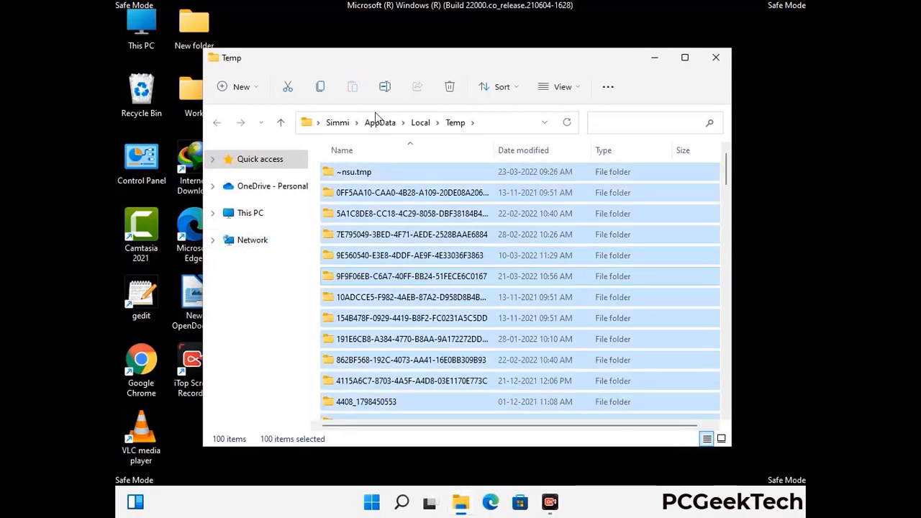
left_click(452, 87)
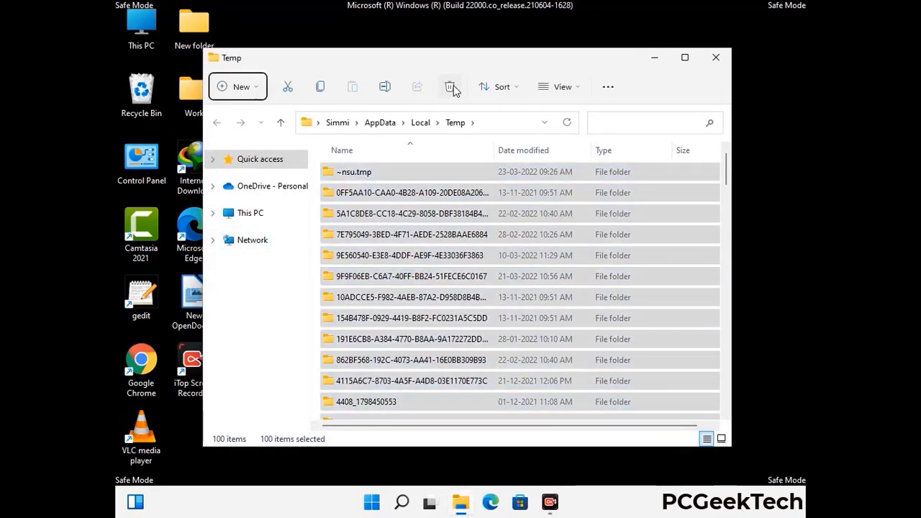
left_click(716, 57)
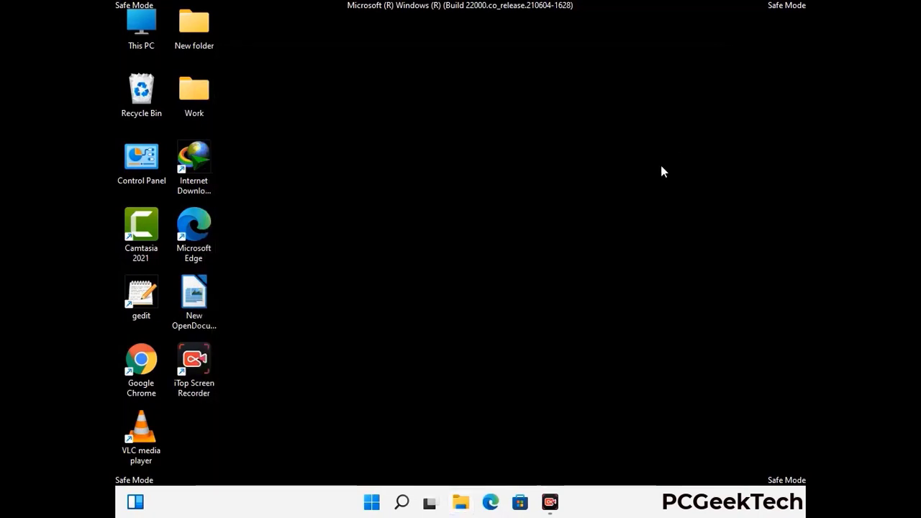
Run temp, delete all six items in C:\Windows\Temp, and close the window
key("super+r")
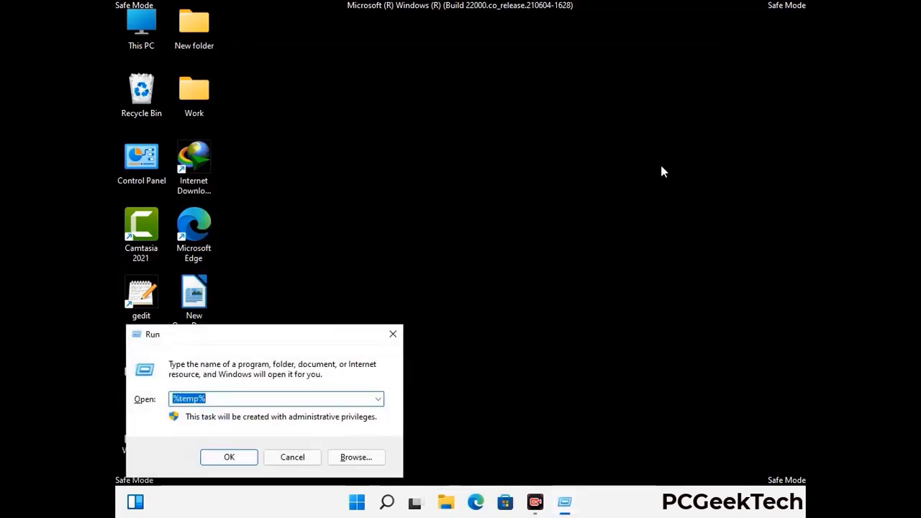
left_click_drag(312, 333, 524, 134)
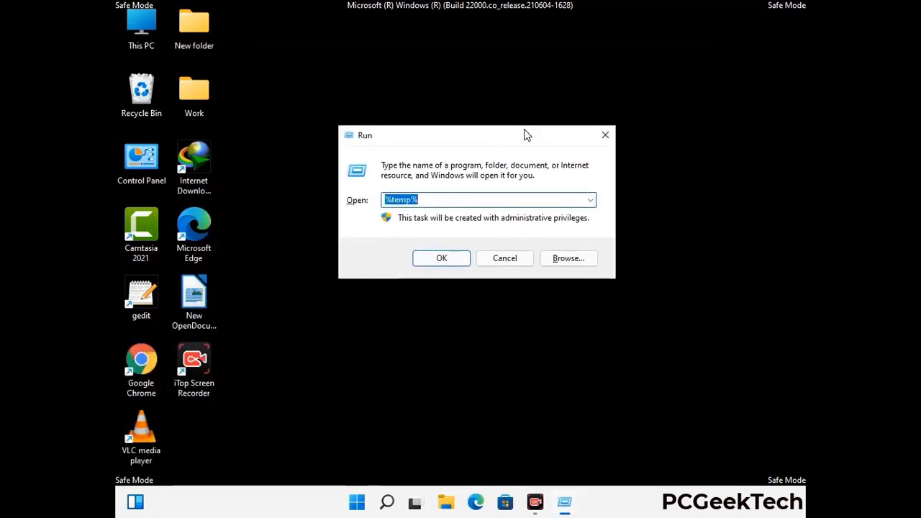
type("temp")
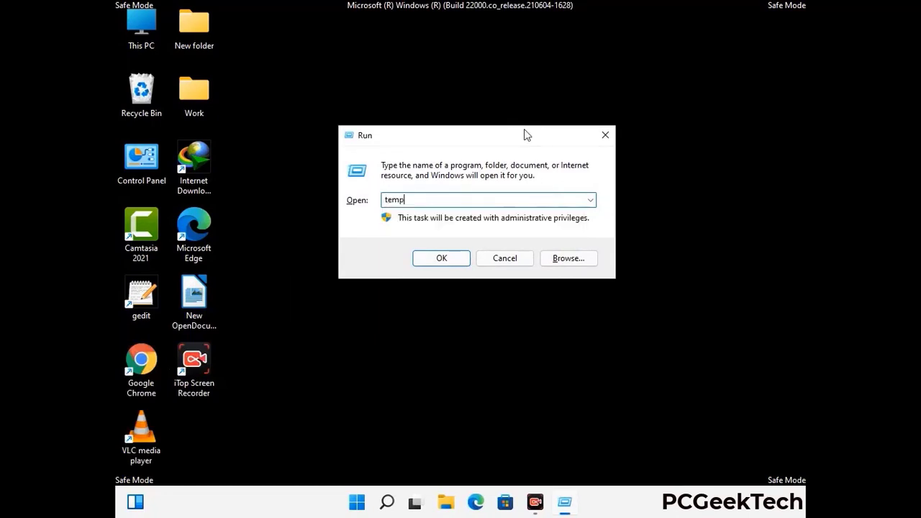
key("Return")
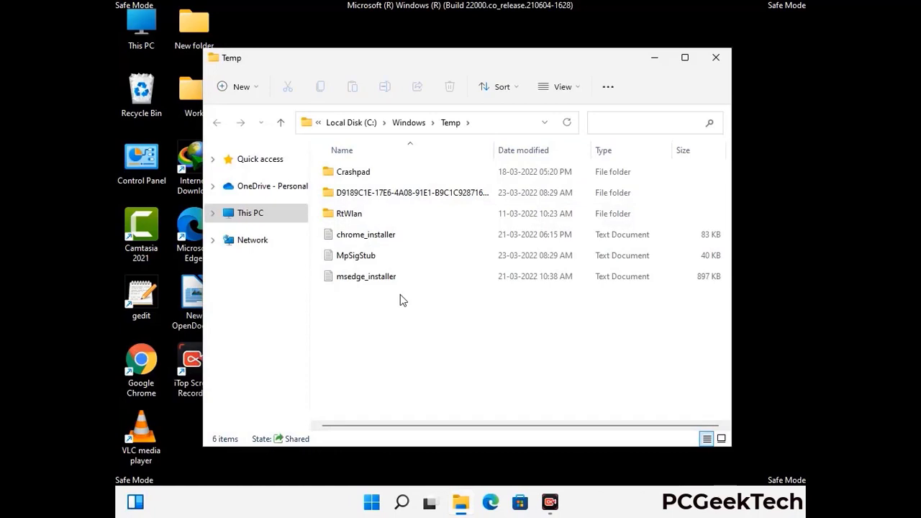
key("ctrl+a")
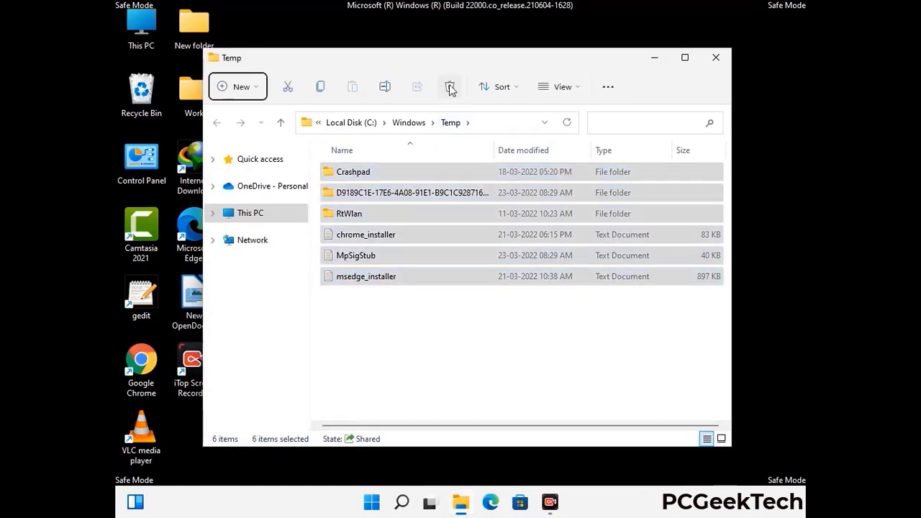
left_click(450, 87)
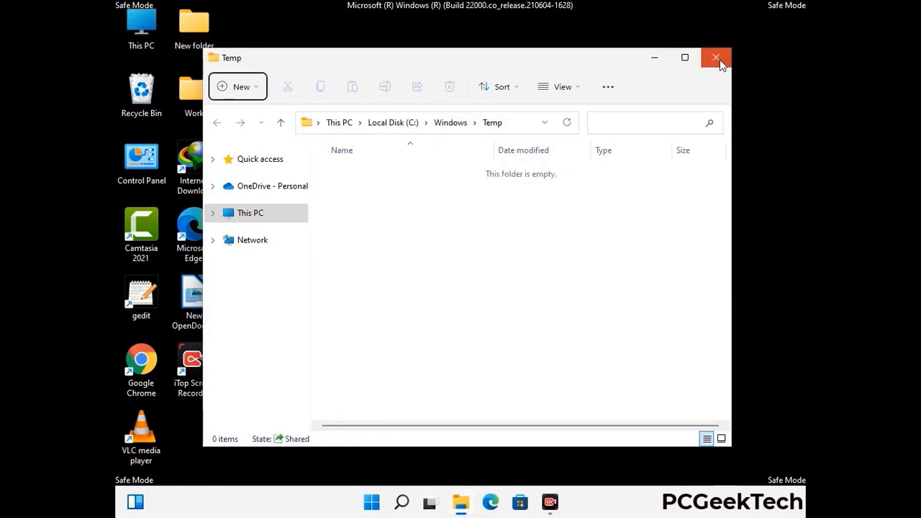
left_click(719, 61)
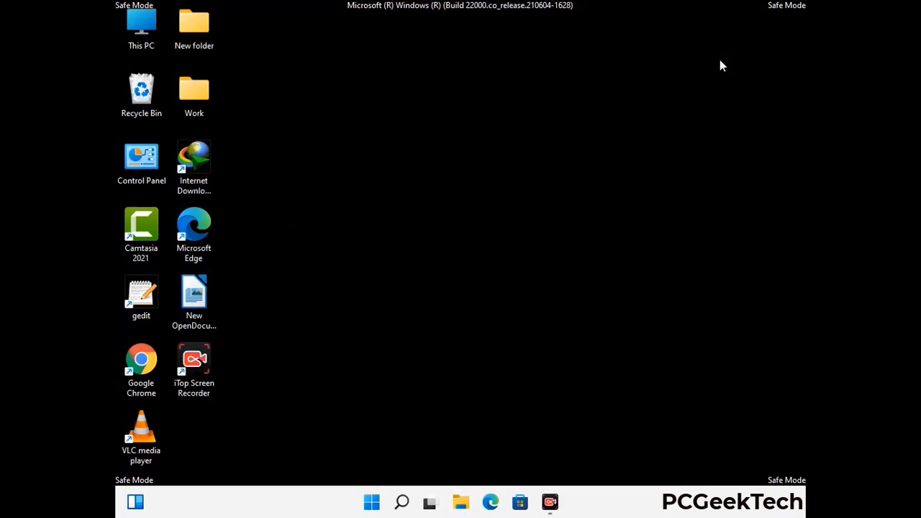
Launch Registry Editor from the Run box (reged)
key("super+r")
left_click_drag(281, 335, 480, 115)
type("reged")
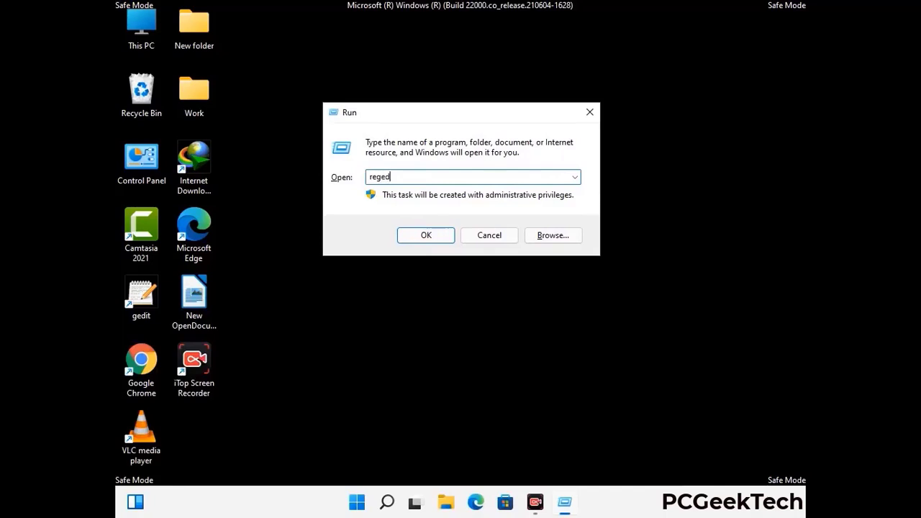
key("Return")
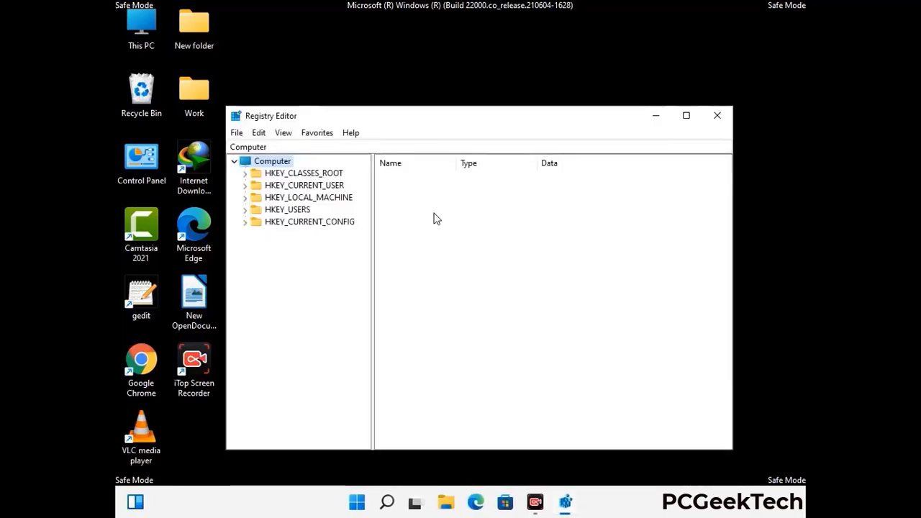
Expand HKEY_CURRENT_USER > Software > Microsoft > Windows down to the CurrentVersion key
left_click(308, 197)
left_click(244, 185)
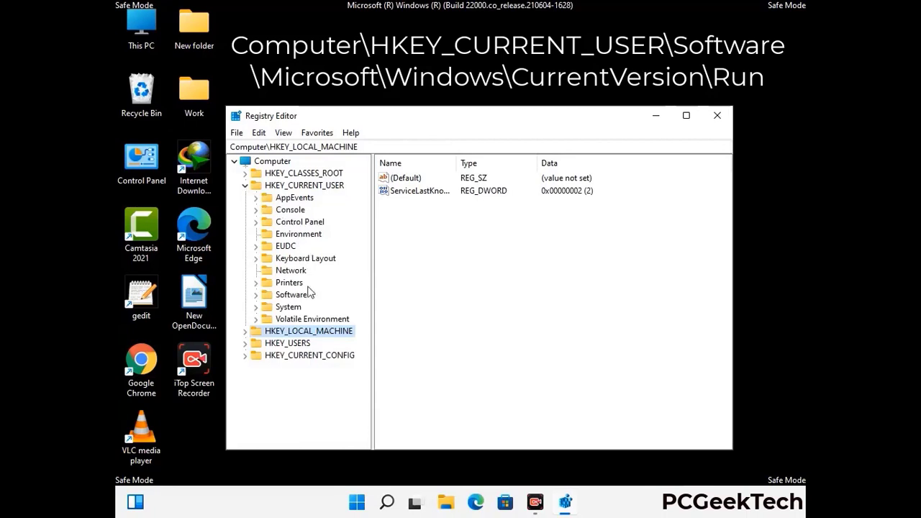
left_click(287, 296)
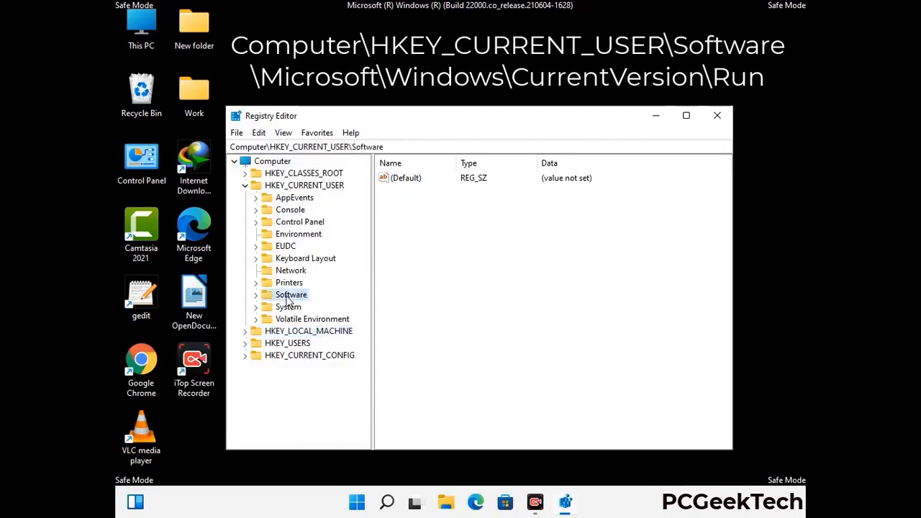
left_click(256, 296)
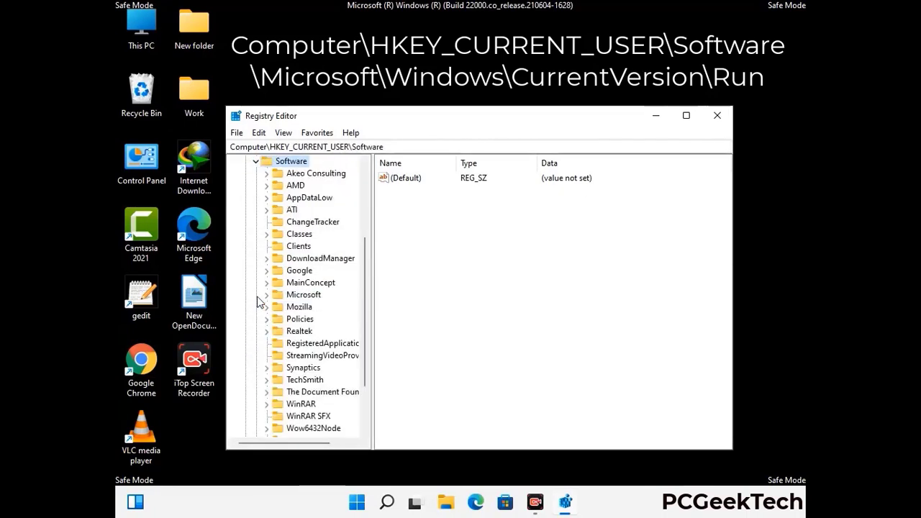
double_click(302, 295)
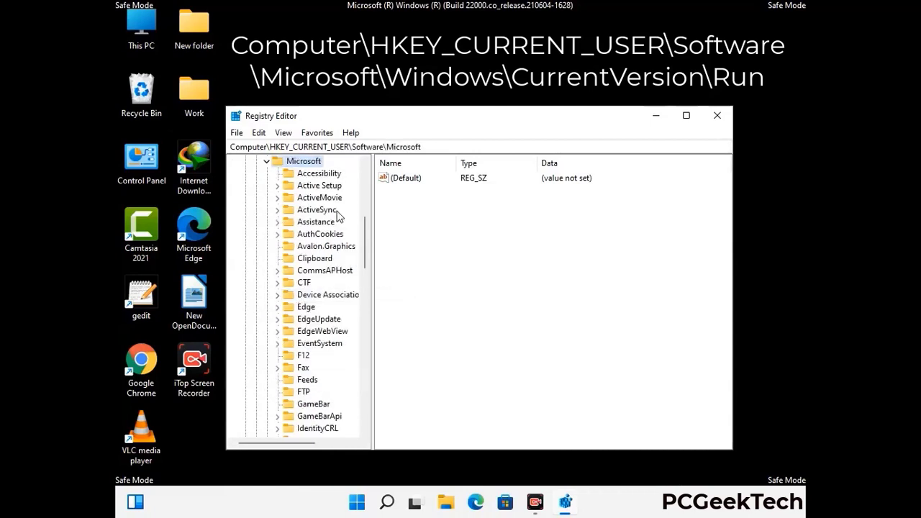
scroll(329, 313, "down", 4)
scroll(331, 313, "down", 3)
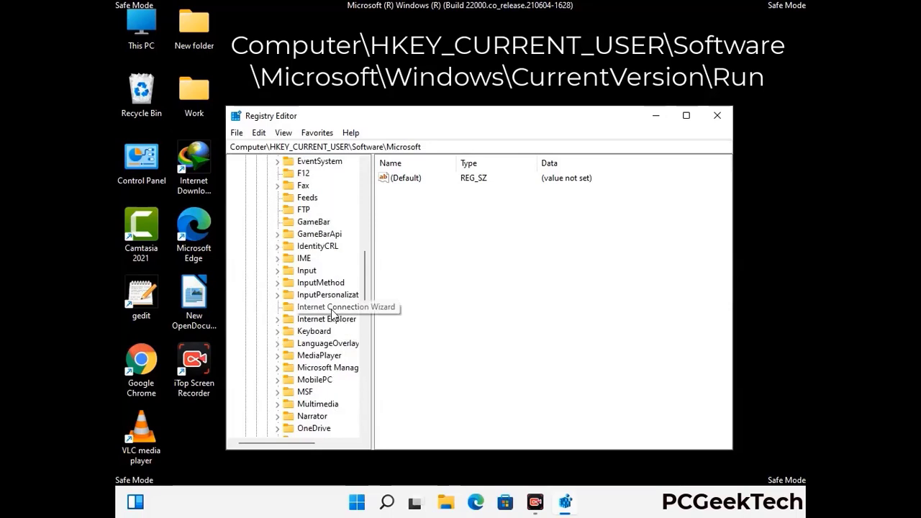
scroll(332, 315, "down", 6)
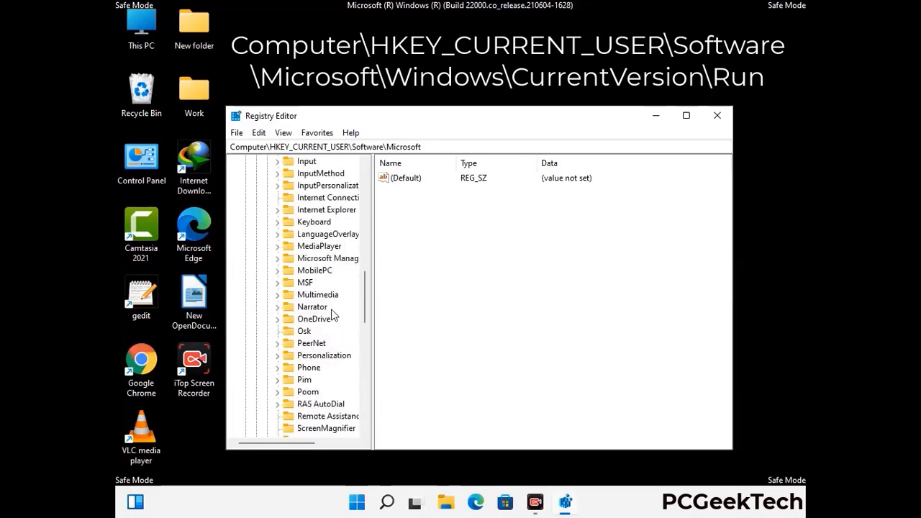
scroll(332, 314, "down", 4)
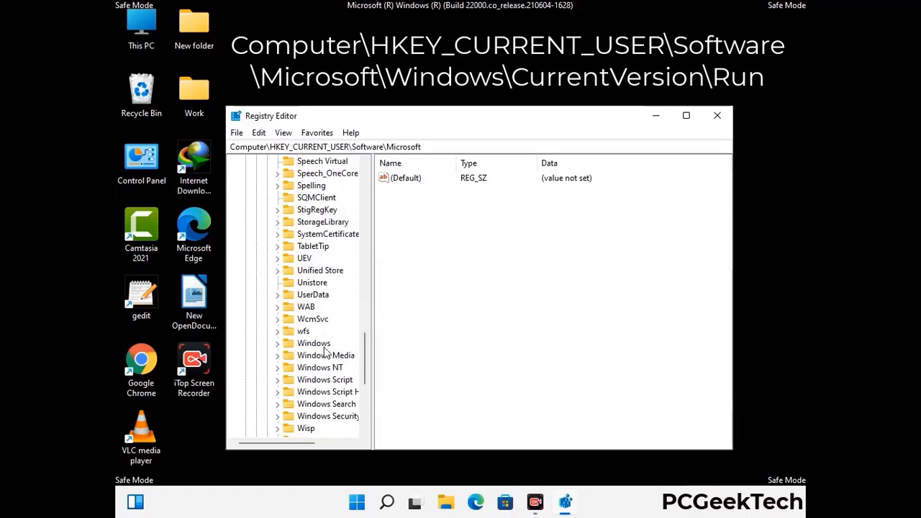
double_click(328, 344)
scroll(335, 341, "down", 1)
double_click(335, 333)
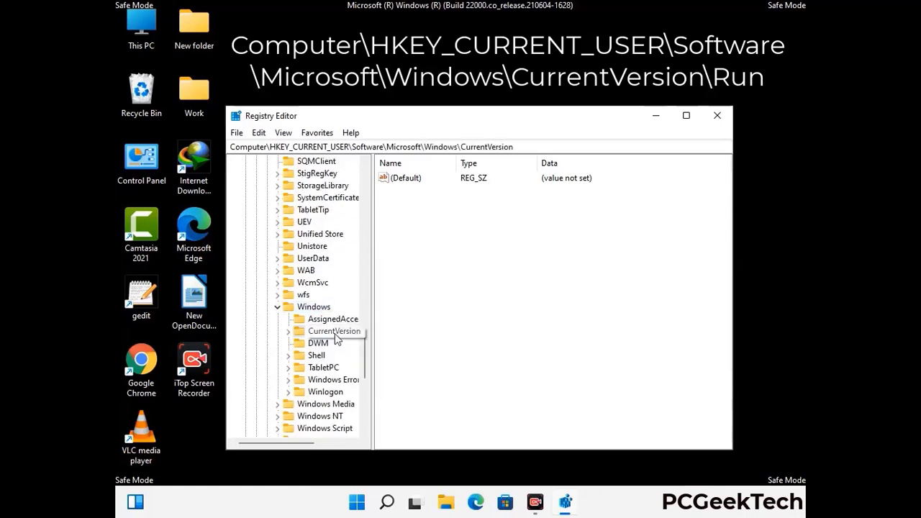
scroll(332, 317, "down", 3)
scroll(331, 312, "down", 4)
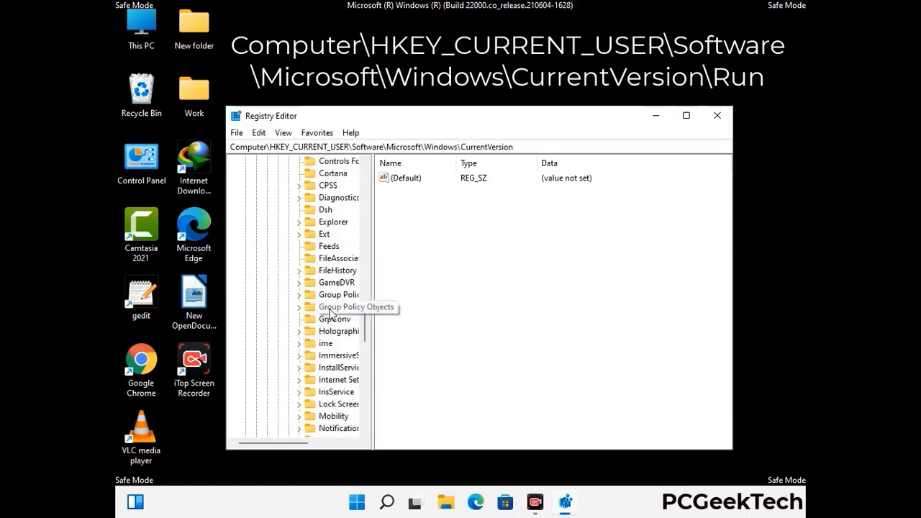
scroll(331, 314, "down", 1)
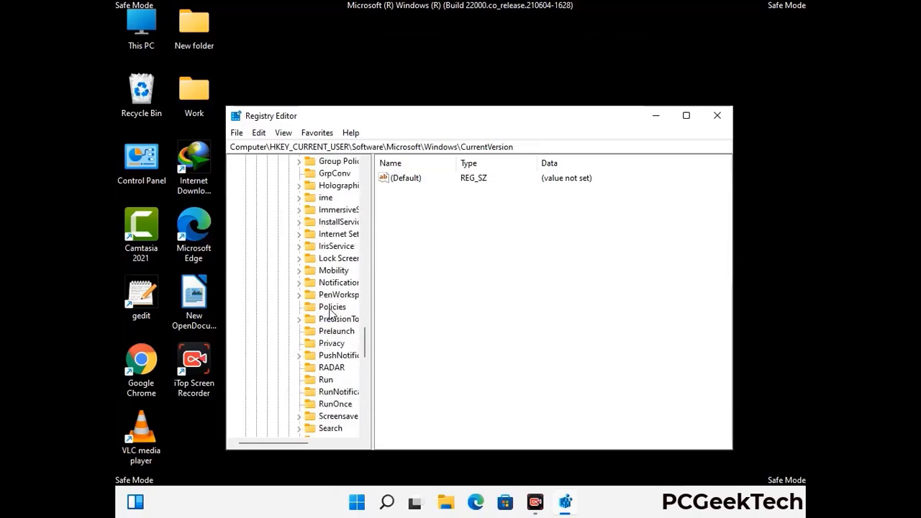
scroll(331, 314, "down", 1)
Delete the ScreenRec startup value from the current user's Run key and confirm the deletion
left_click(326, 344)
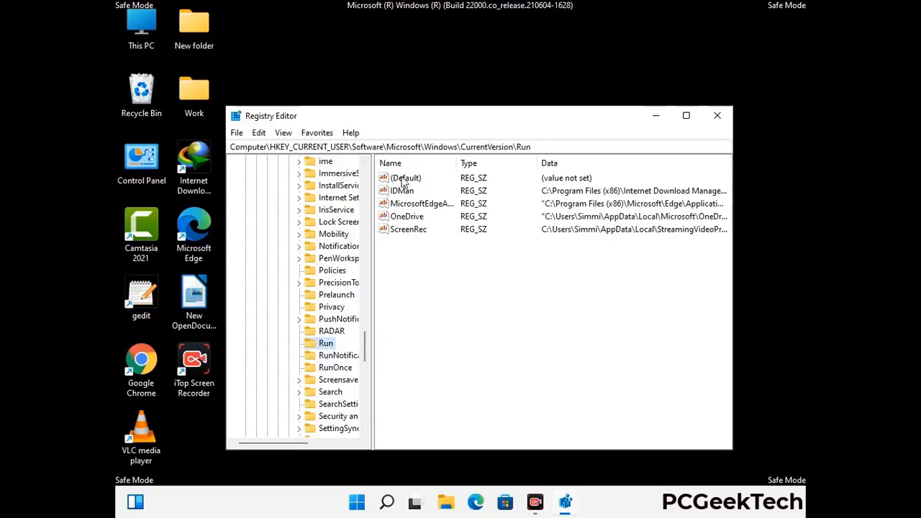
left_click(408, 231)
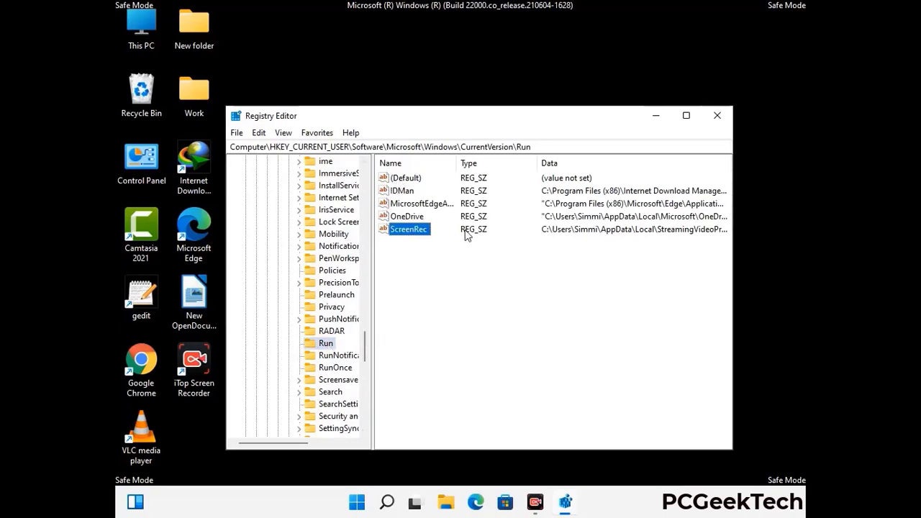
left_click(415, 230)
key("Return")
right_click(419, 233)
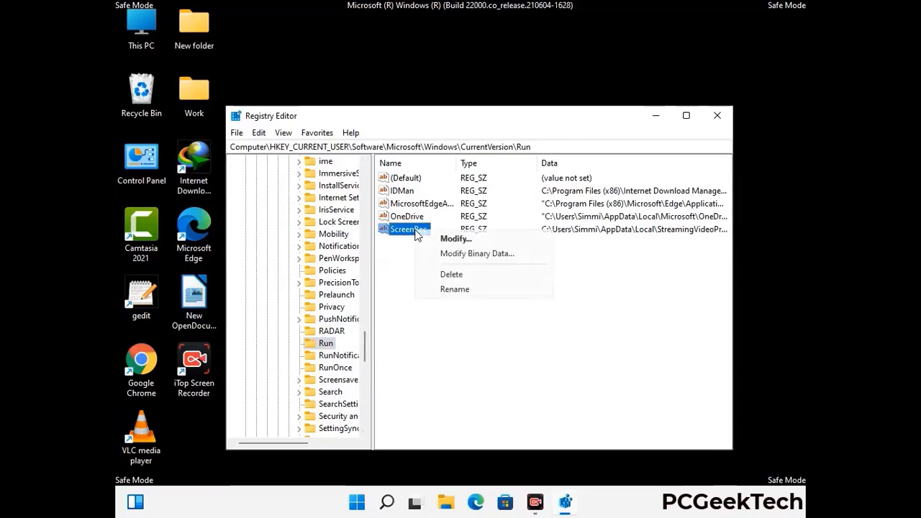
left_click(442, 274)
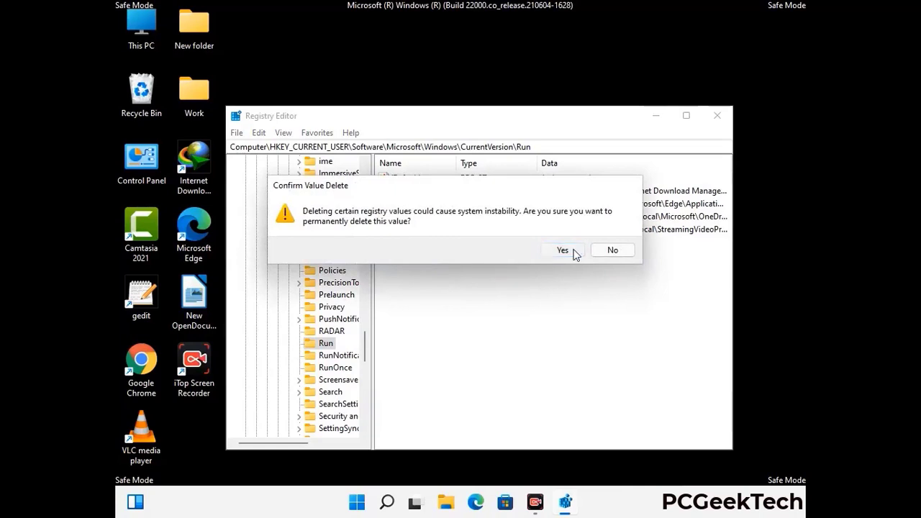
left_click(574, 250)
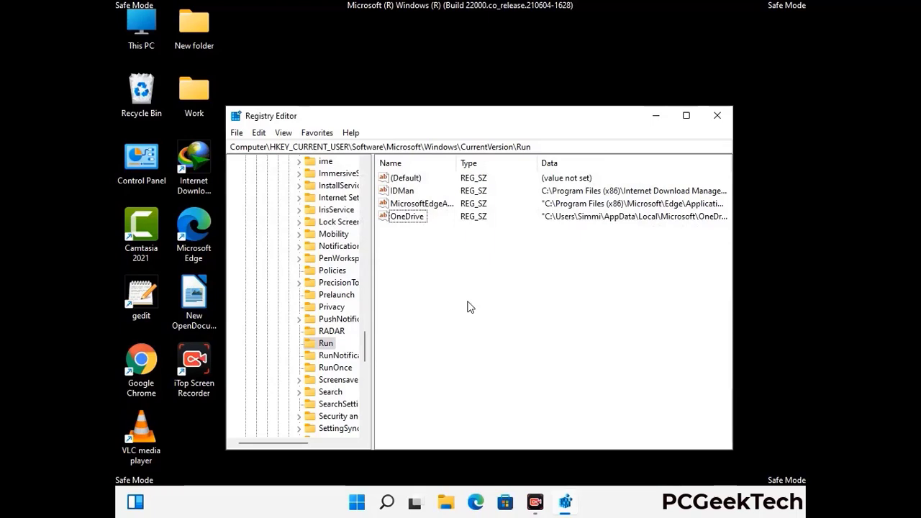
Search the registry for 'Virus Name', then close the search and Registry Editor
key("ctrl+f")
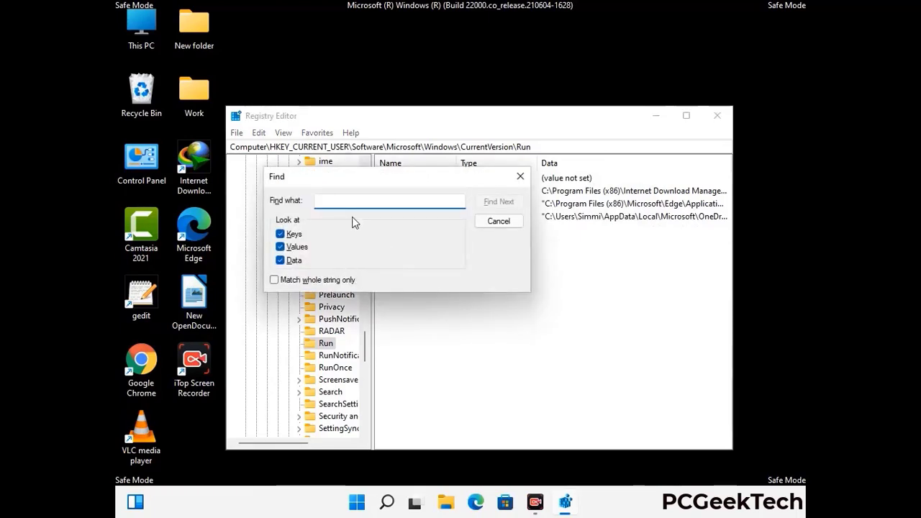
type("Virus Name")
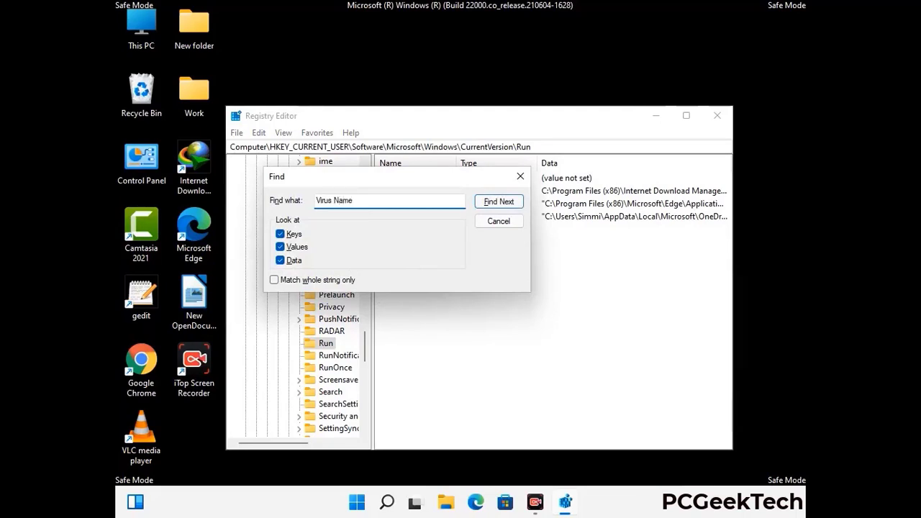
left_click(488, 204)
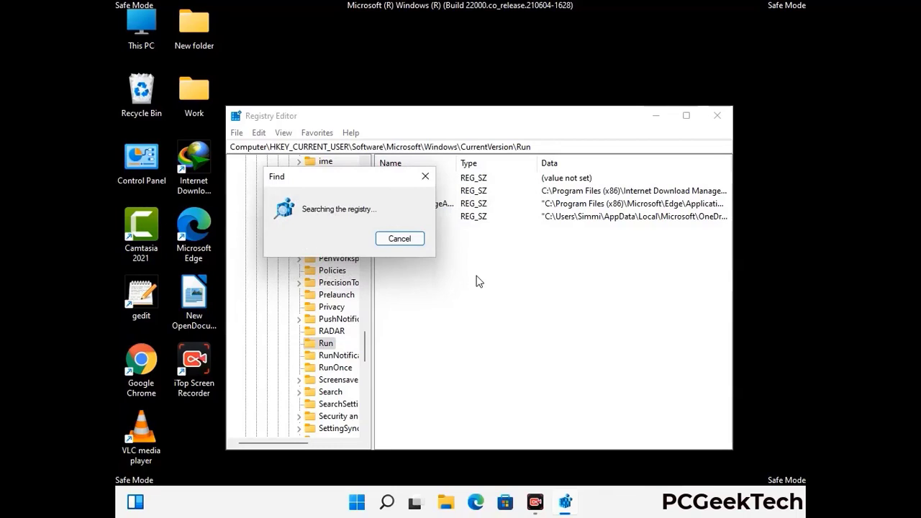
left_click(431, 180)
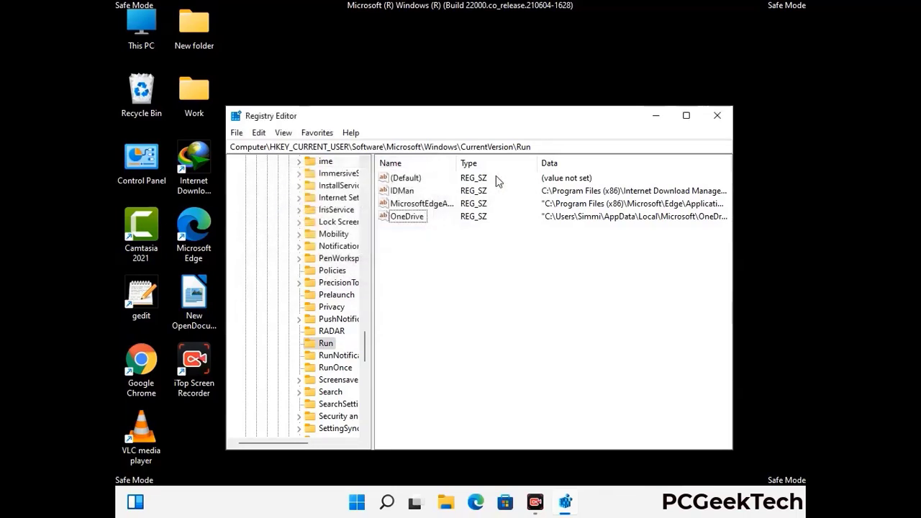
left_click(717, 115)
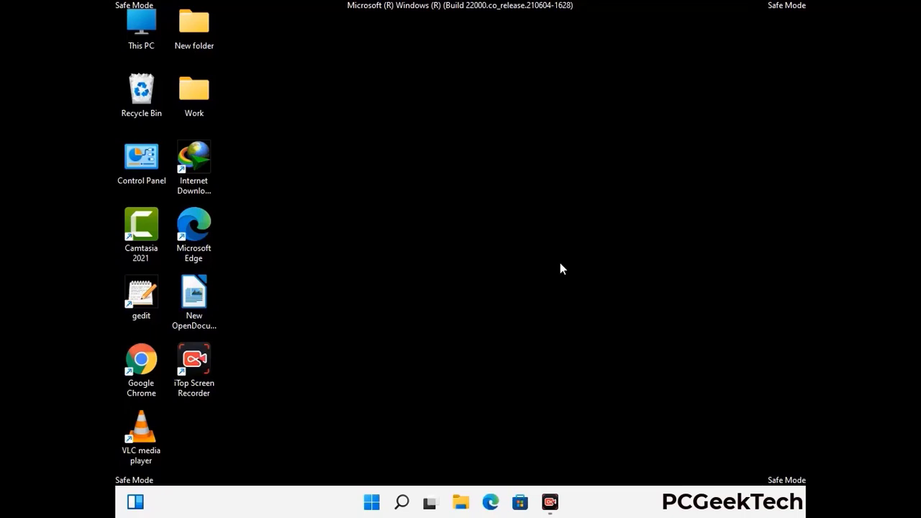
Run msconfig and clear the Safe boot option on the Boot tab
key("super+r")
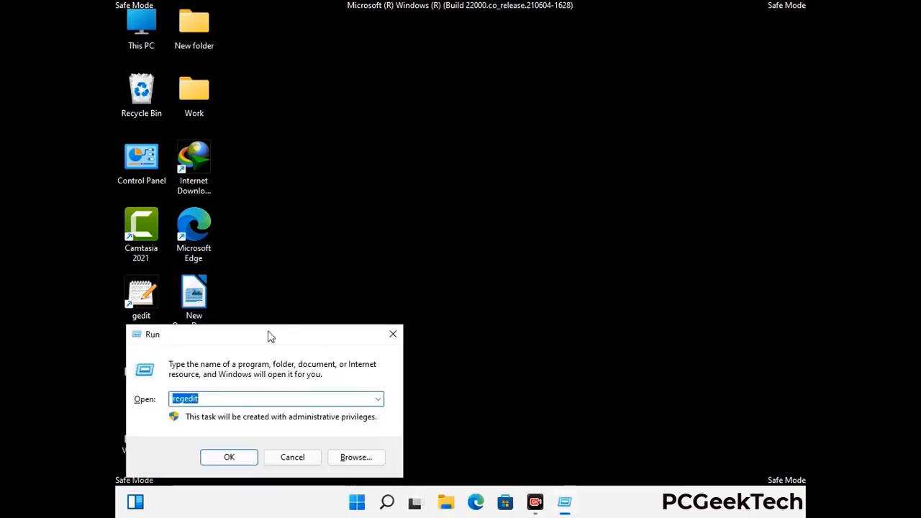
left_click_drag(270, 336, 473, 144)
type("ms")
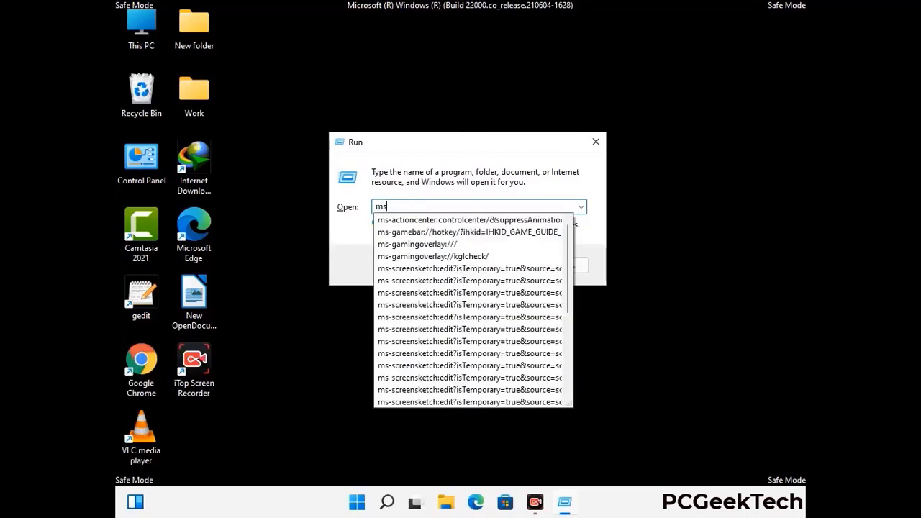
type("config")
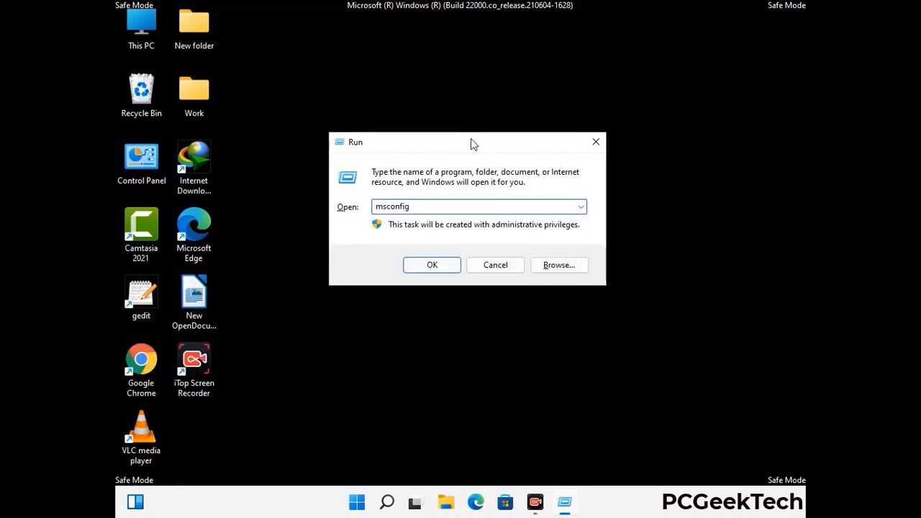
left_click(429, 266)
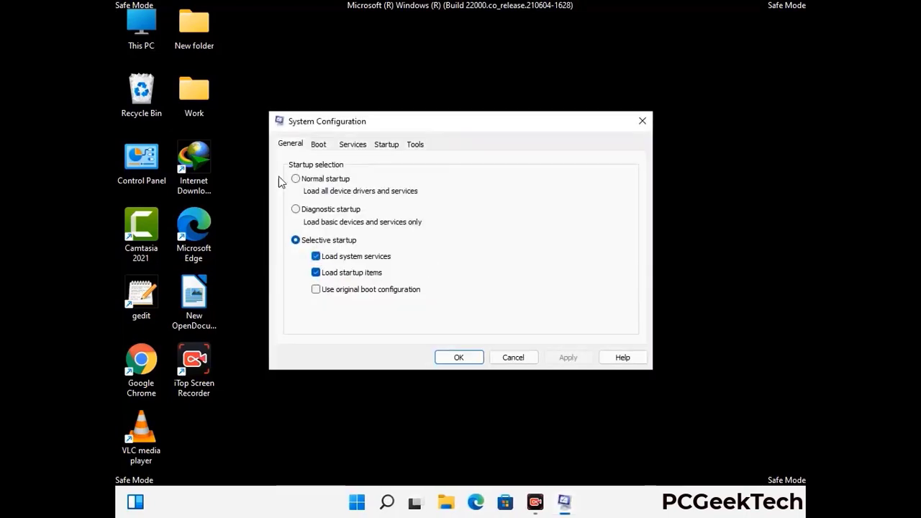
left_click(319, 145)
left_click(298, 274)
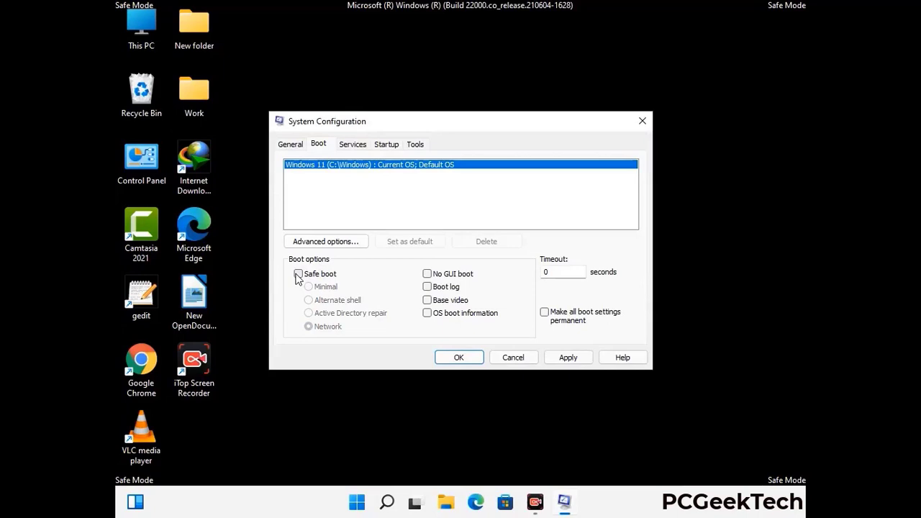